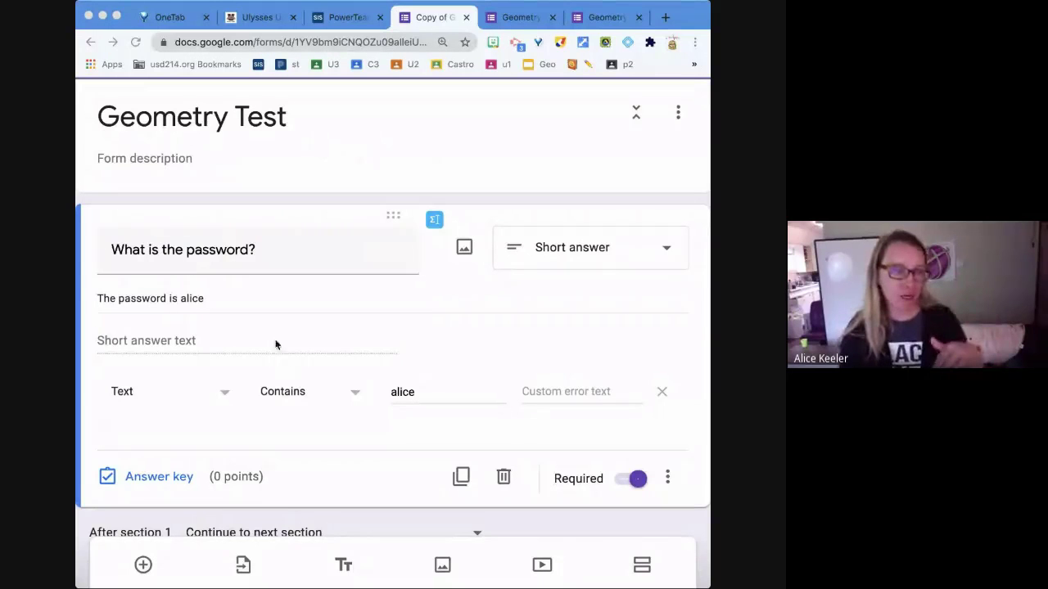
- Keep the existing password question's response validation as Text > Contains
click(673, 486)
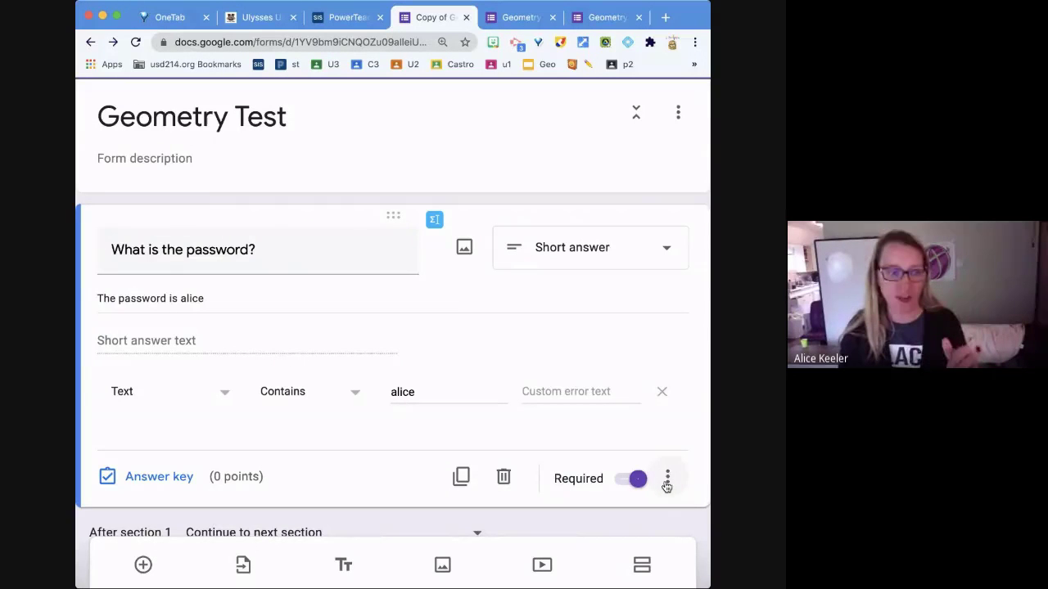
click(667, 483)
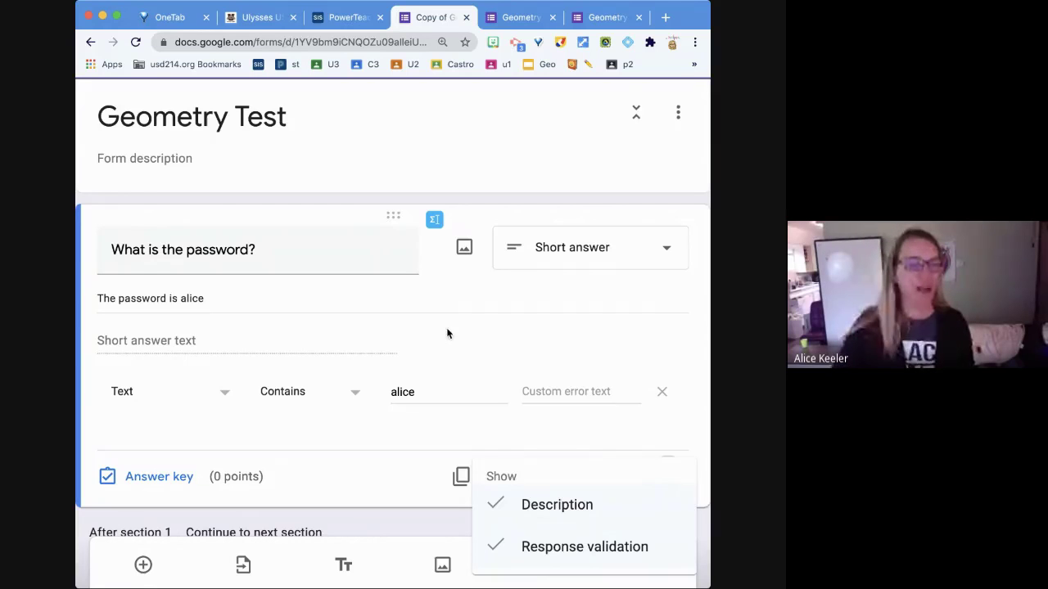
click(182, 403)
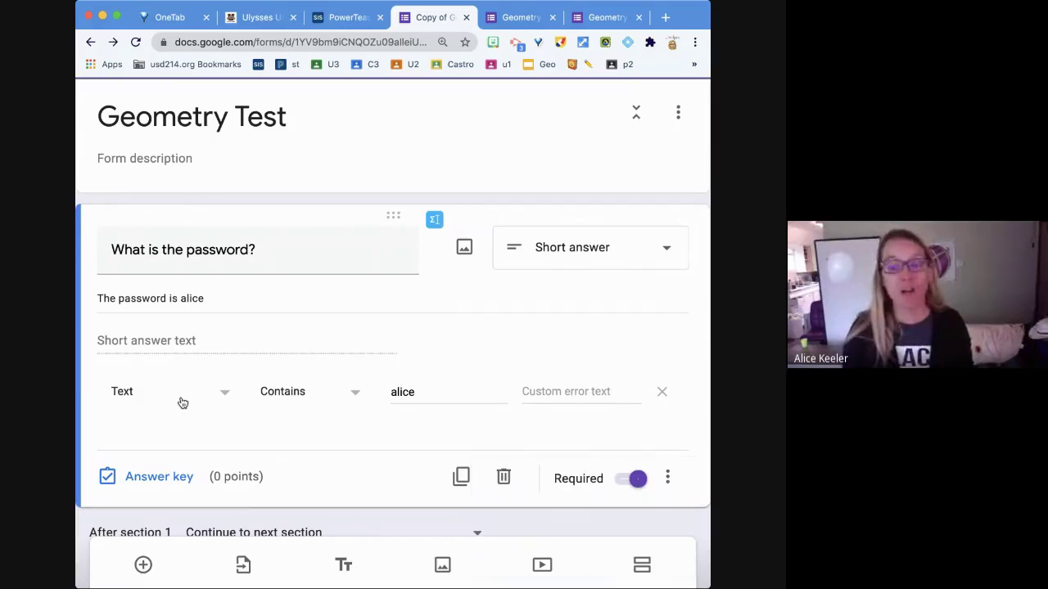
click(220, 398)
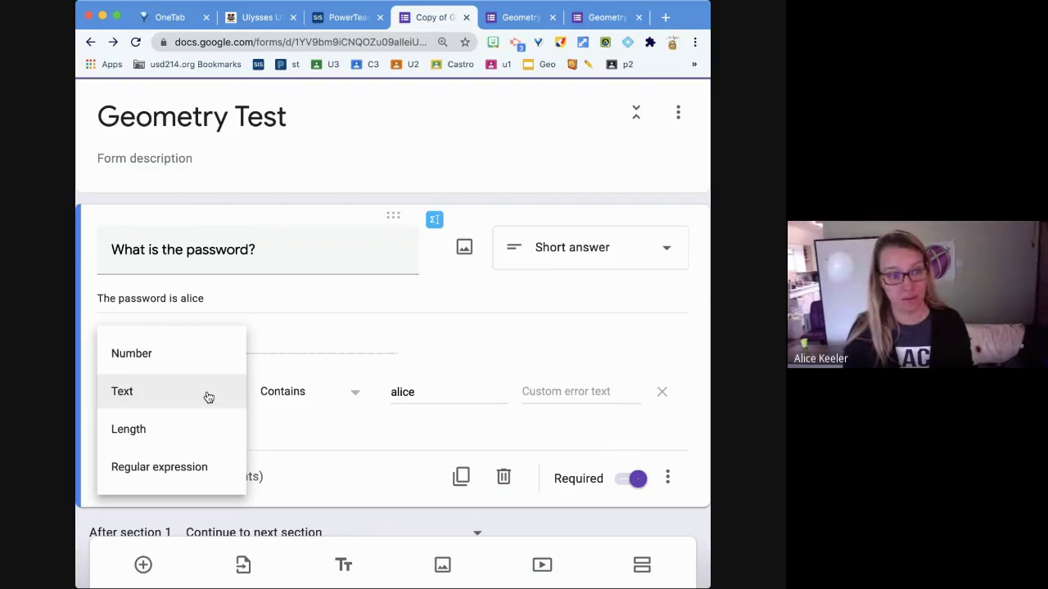
click(209, 397)
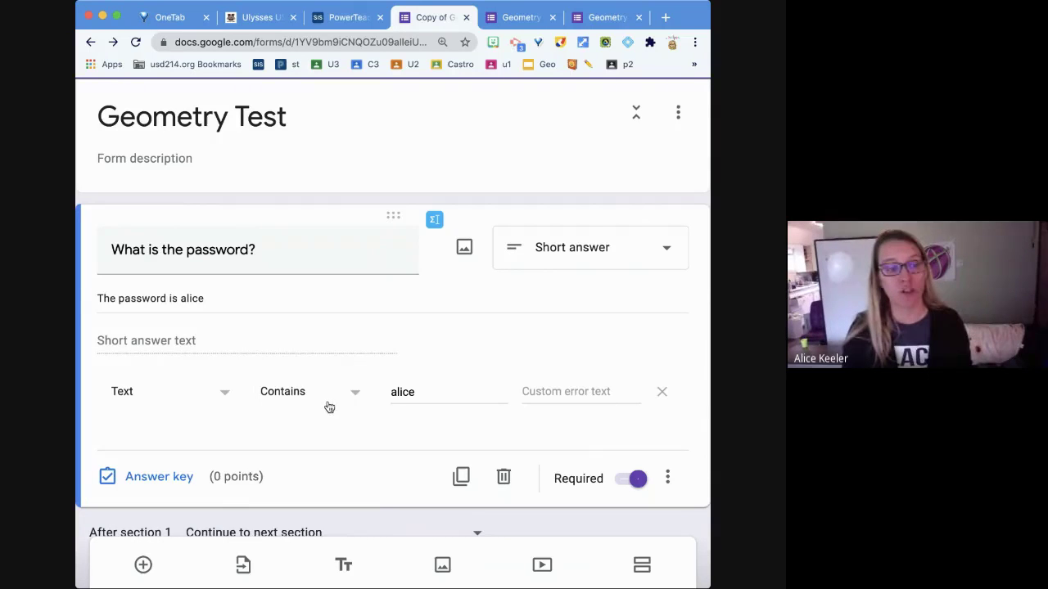
click(329, 405)
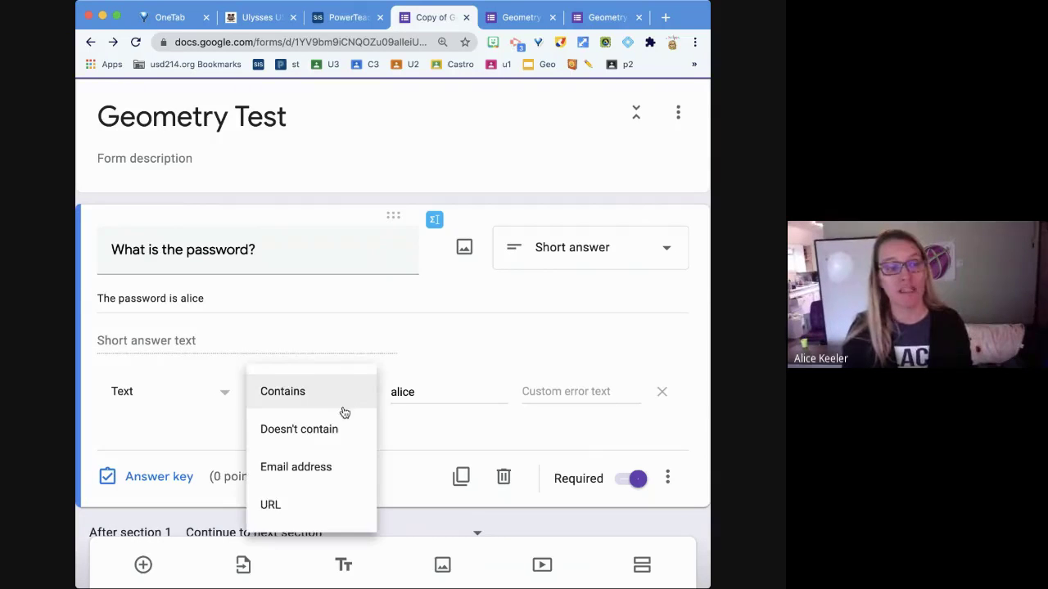
click(450, 399)
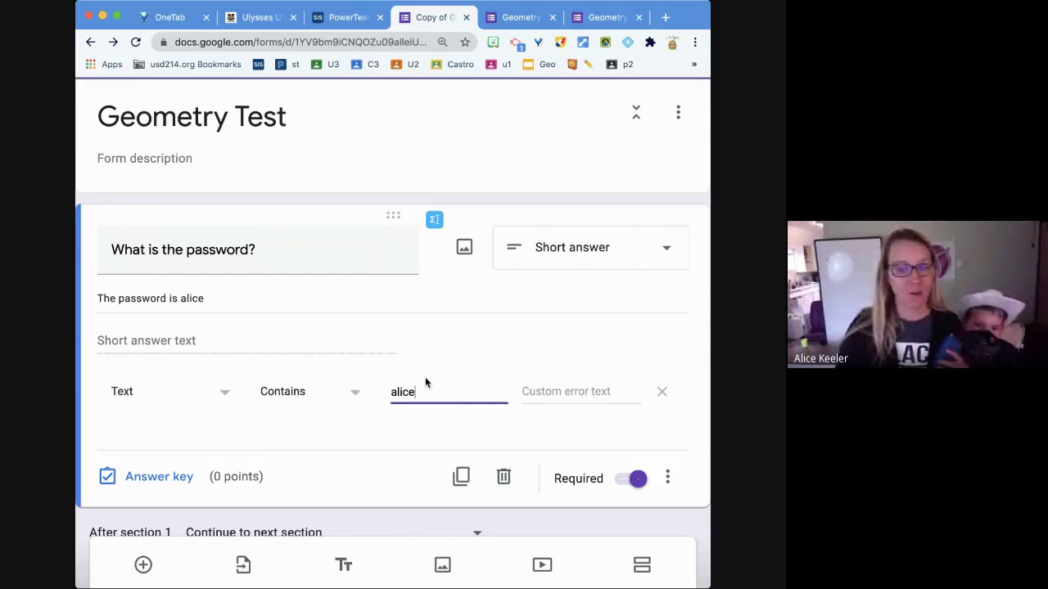
- Reset the page zoom and enlarge the window to see more of the form
scroll(425, 380, down, 2)
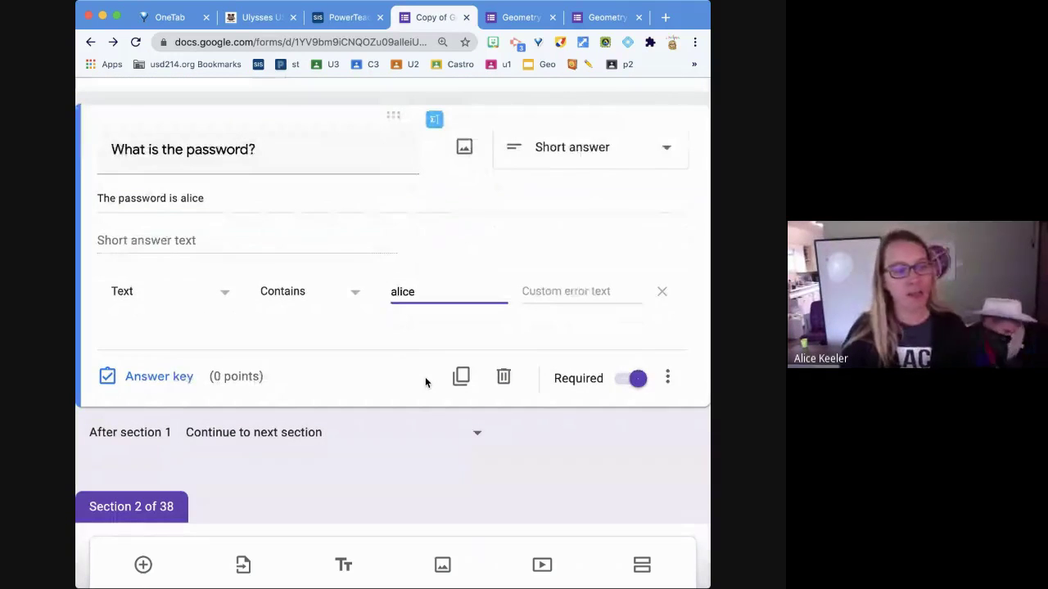
scroll(425, 381, down, 2)
scroll(425, 382, down, 1)
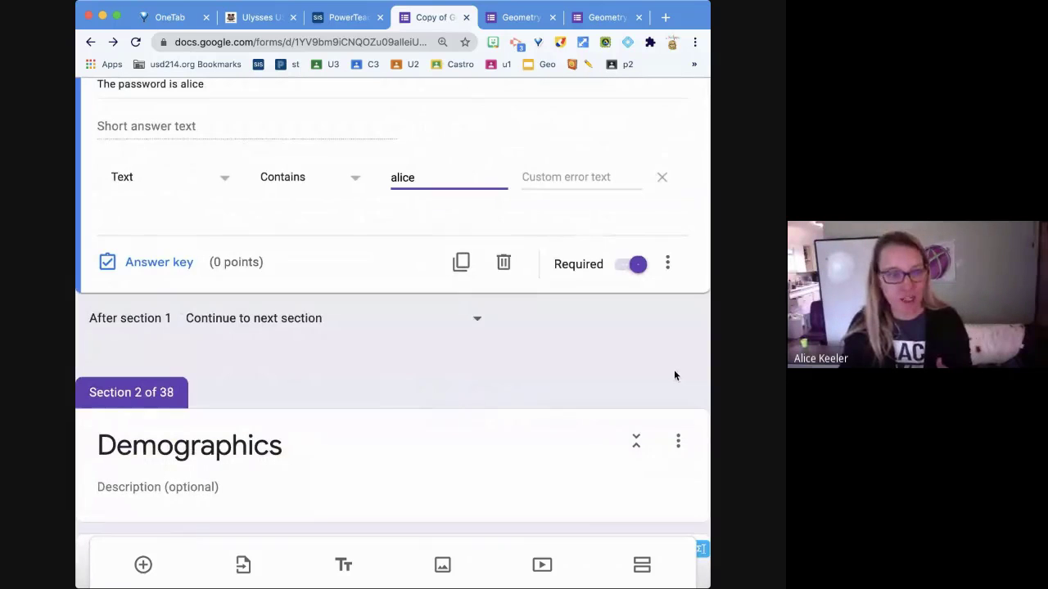
scroll(673, 375, down, 1)
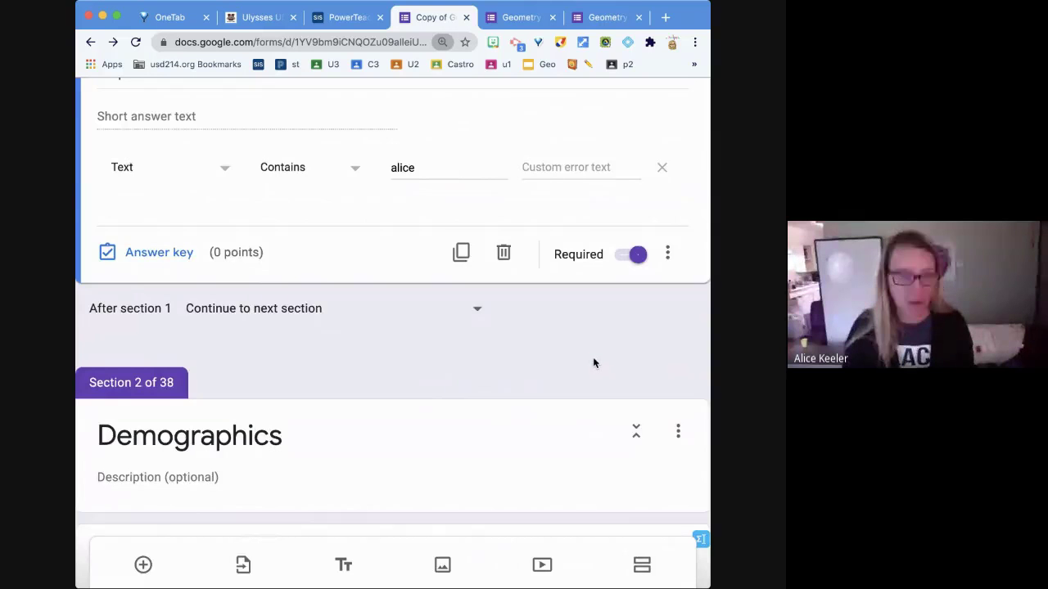
key(super+0)
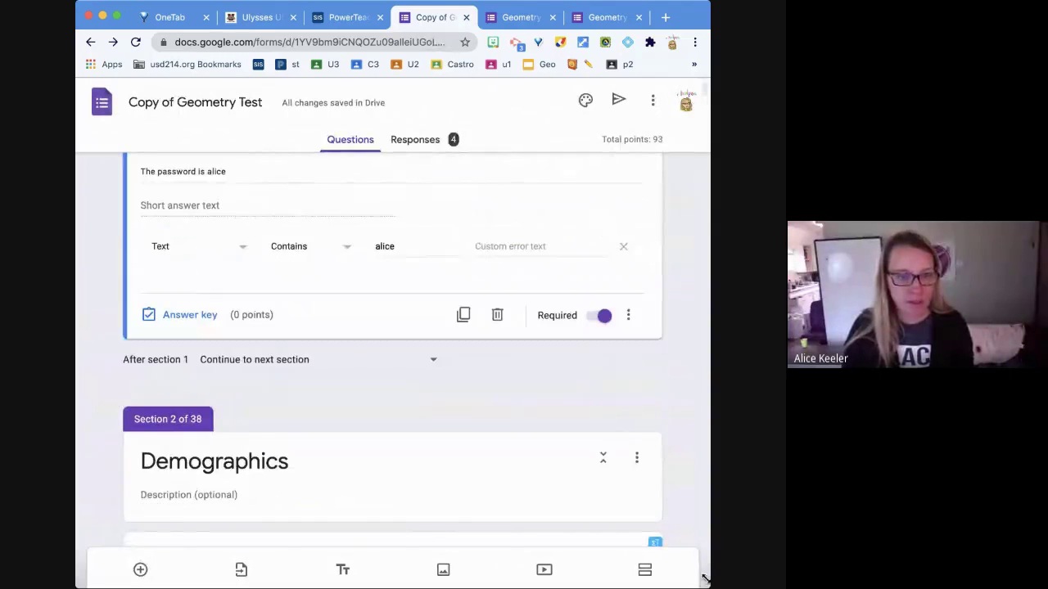
drag(704, 577, 758, 588)
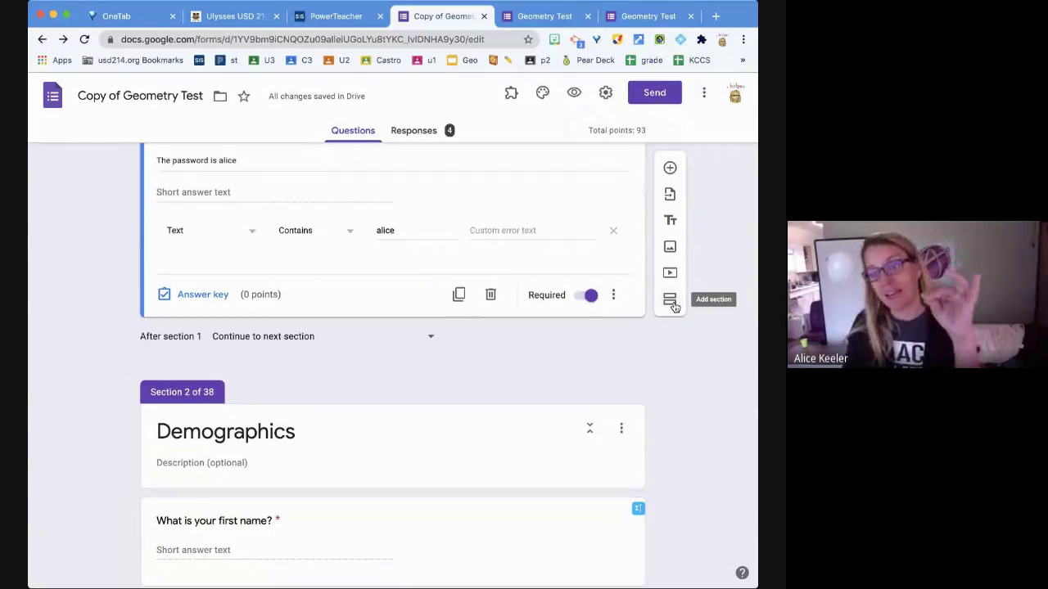
scroll(672, 306, up, 3)
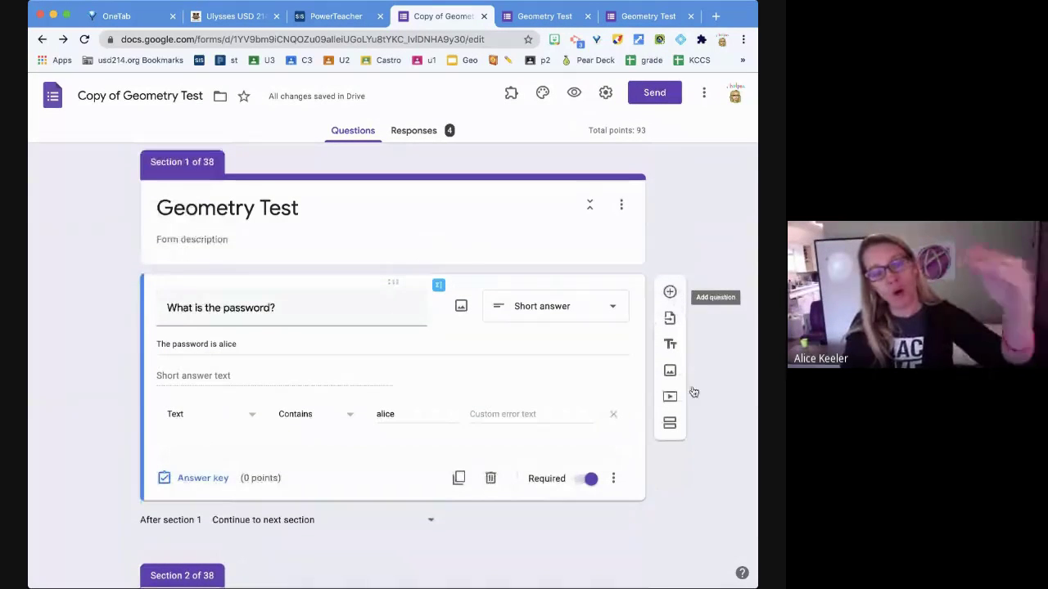
scroll(673, 431, down, 3)
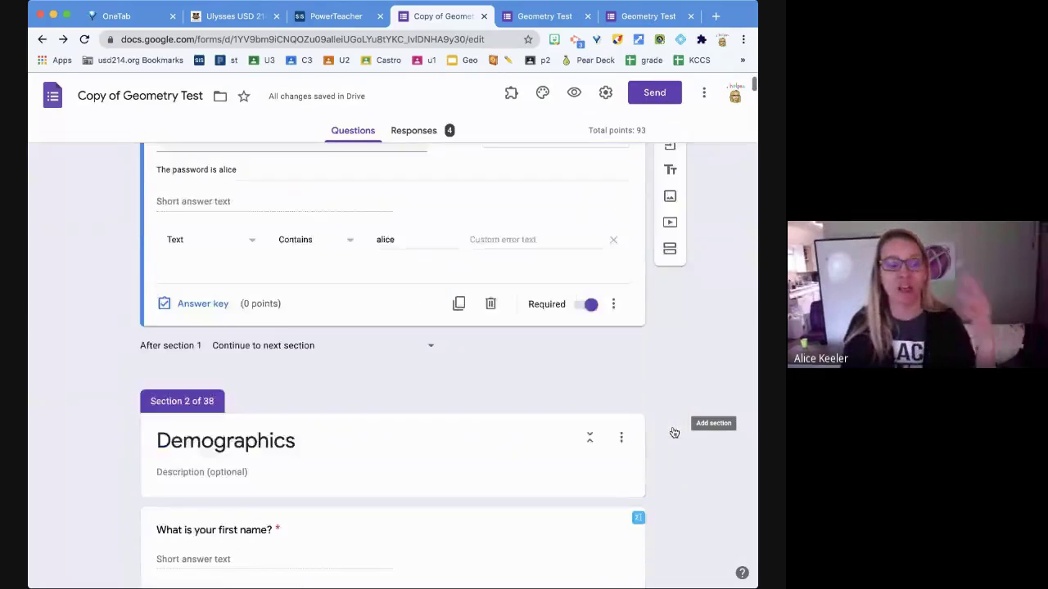
scroll(673, 432, down, 3)
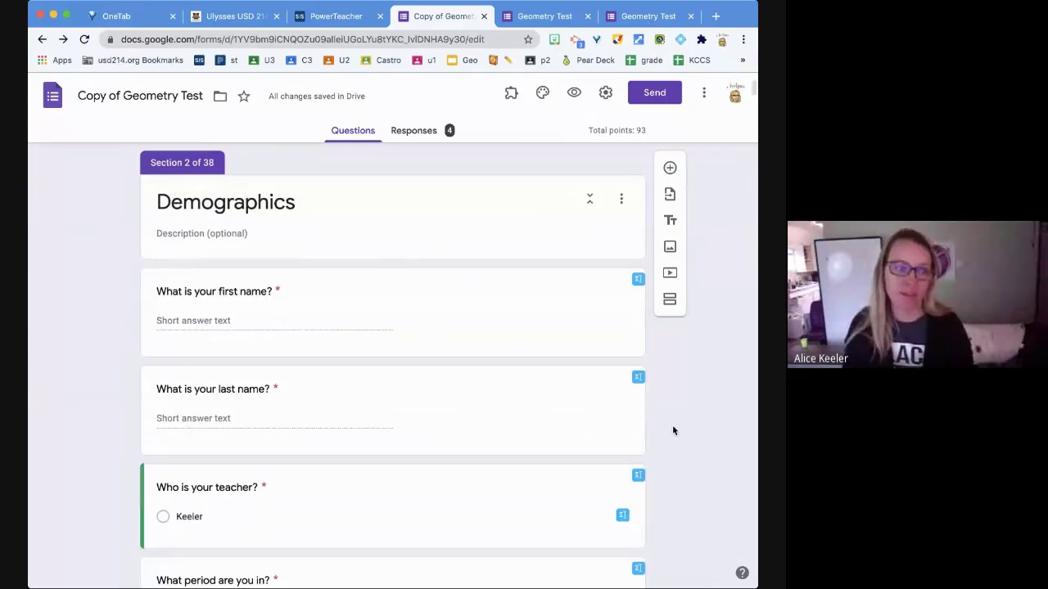
scroll(672, 430, up, 2)
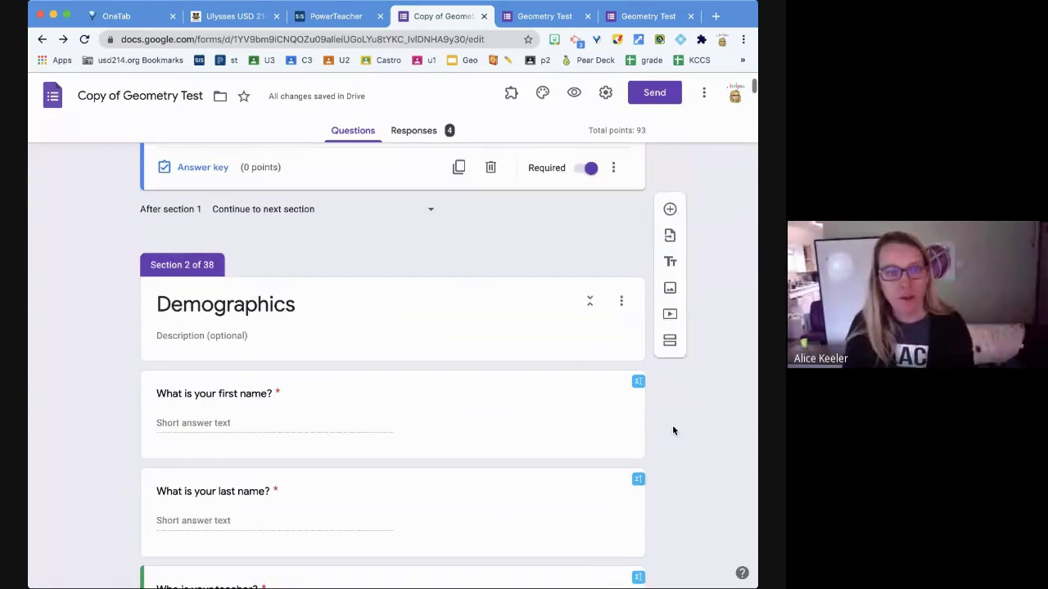
scroll(673, 431, up, 5)
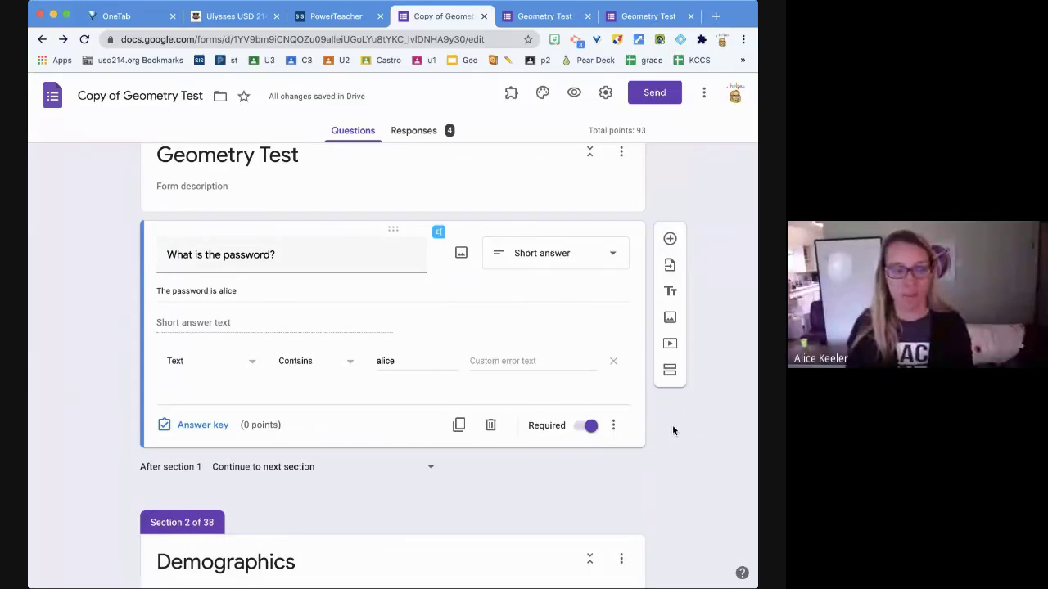
click(615, 426)
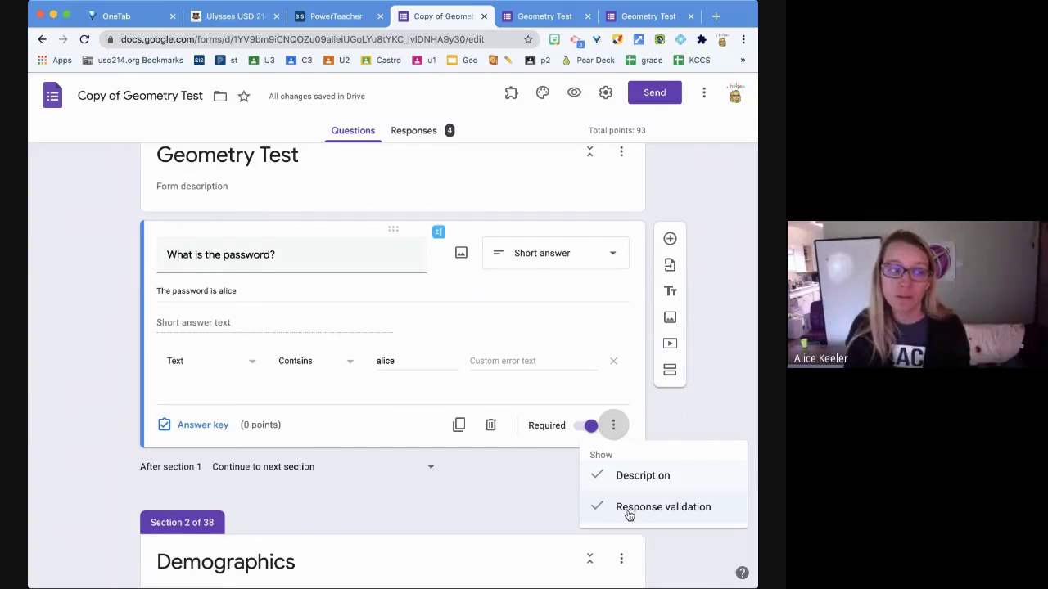
click(337, 442)
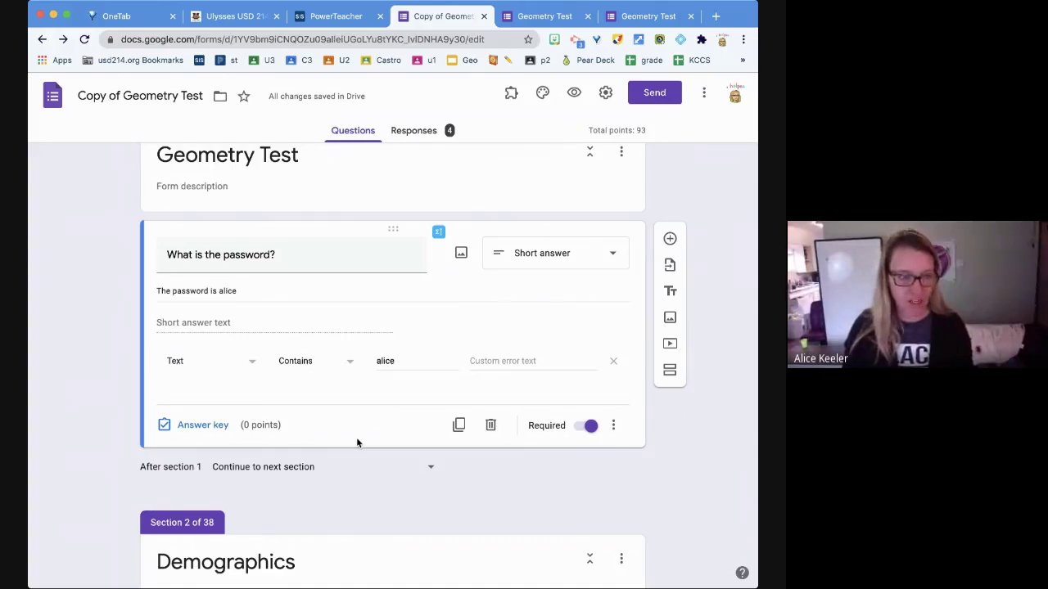
- Add a required 'what is the password' question validated as Text > Contains the password word
key(ctrl+shift+Return)
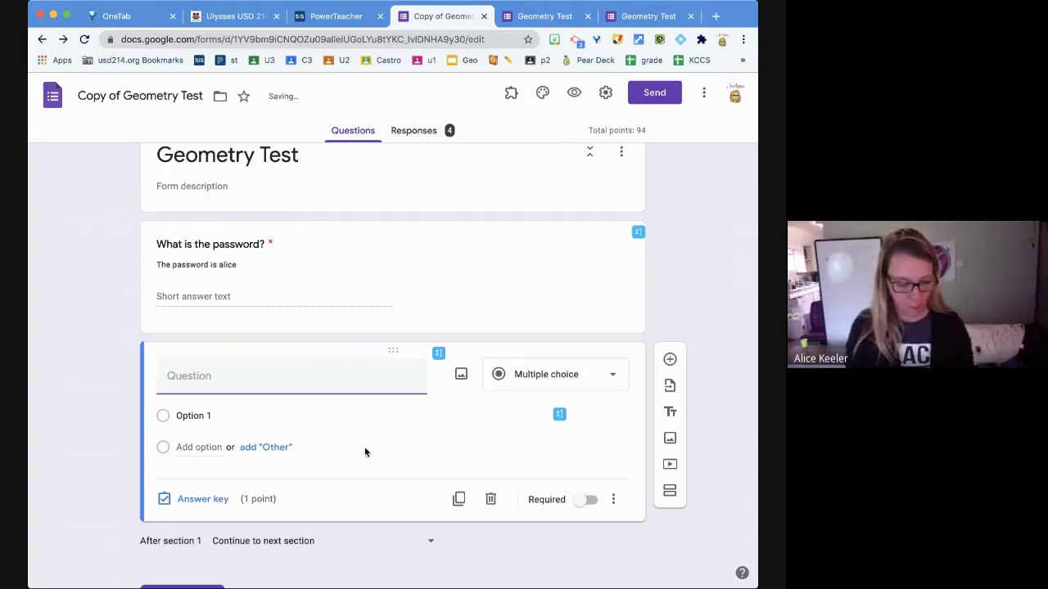
text(what is the pass)
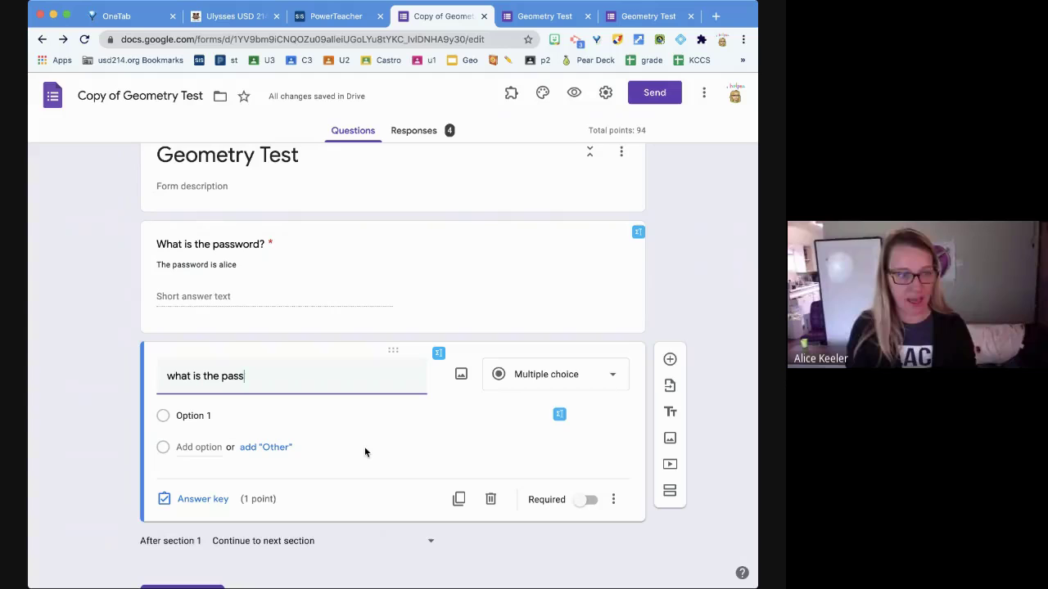
text(word)
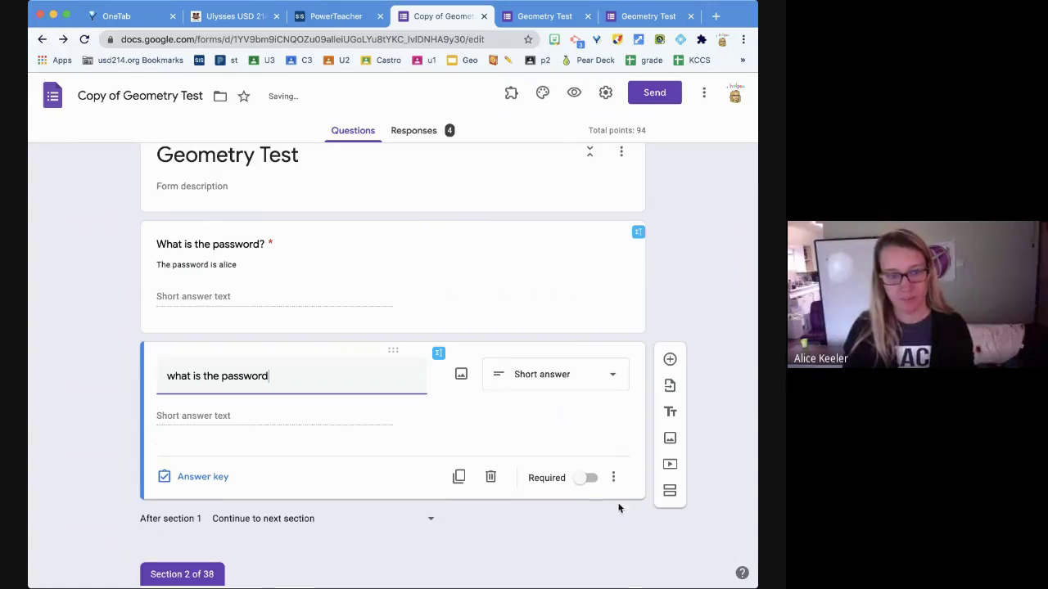
click(613, 476)
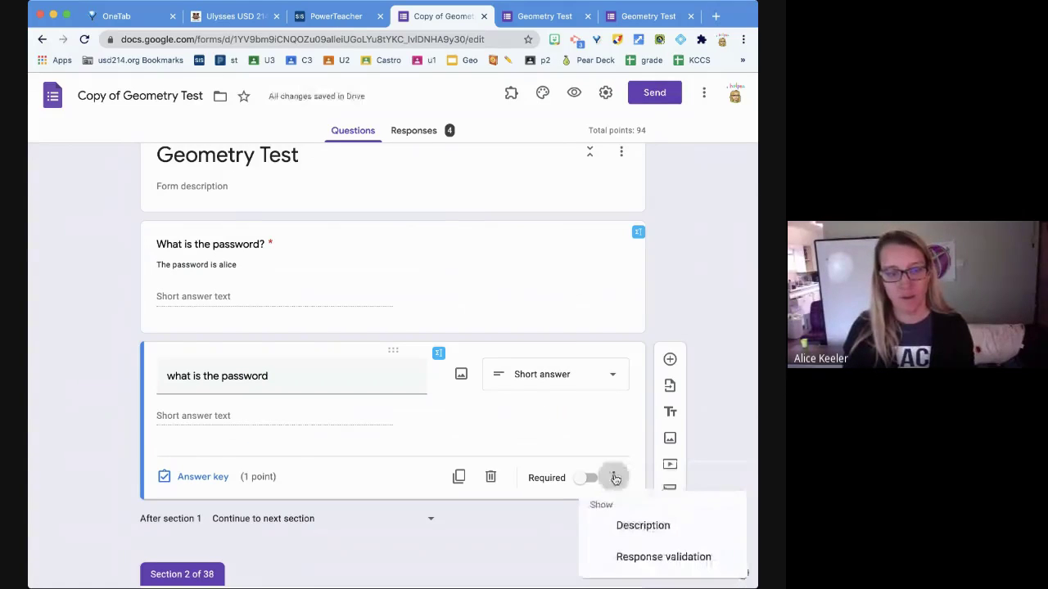
click(637, 558)
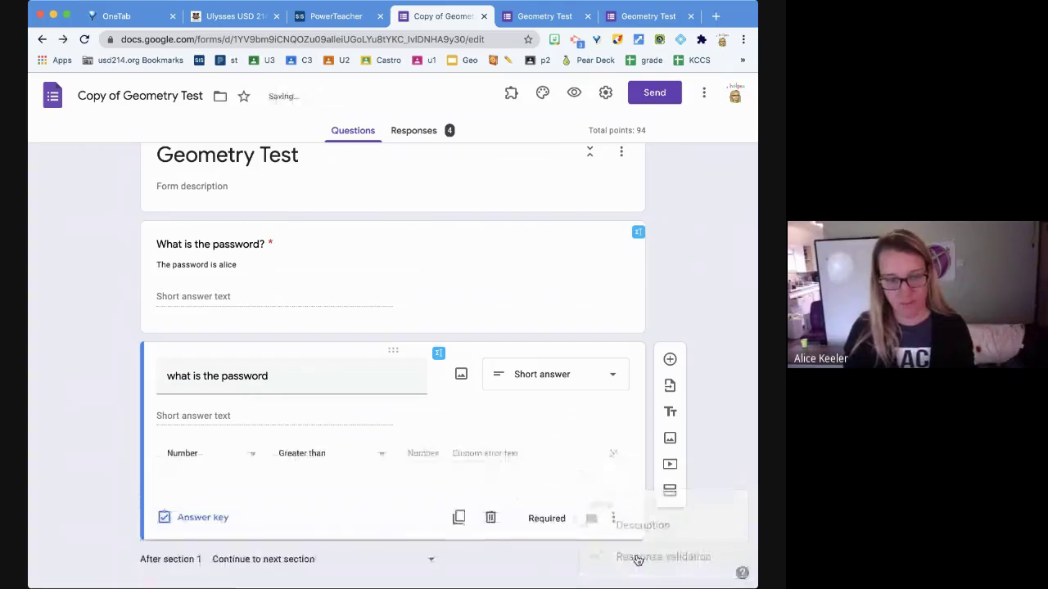
click(250, 463)
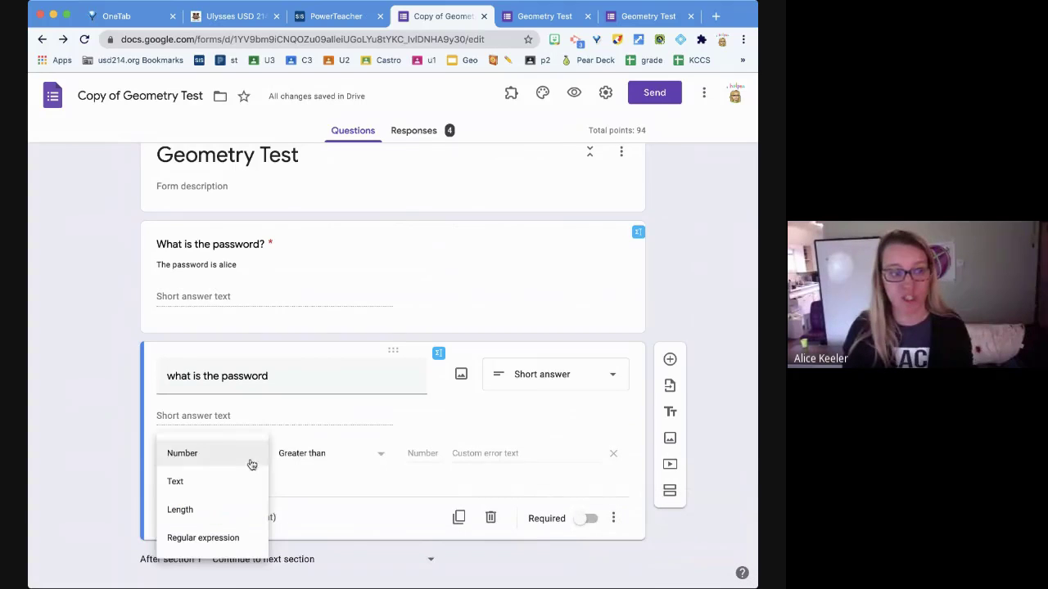
click(242, 485)
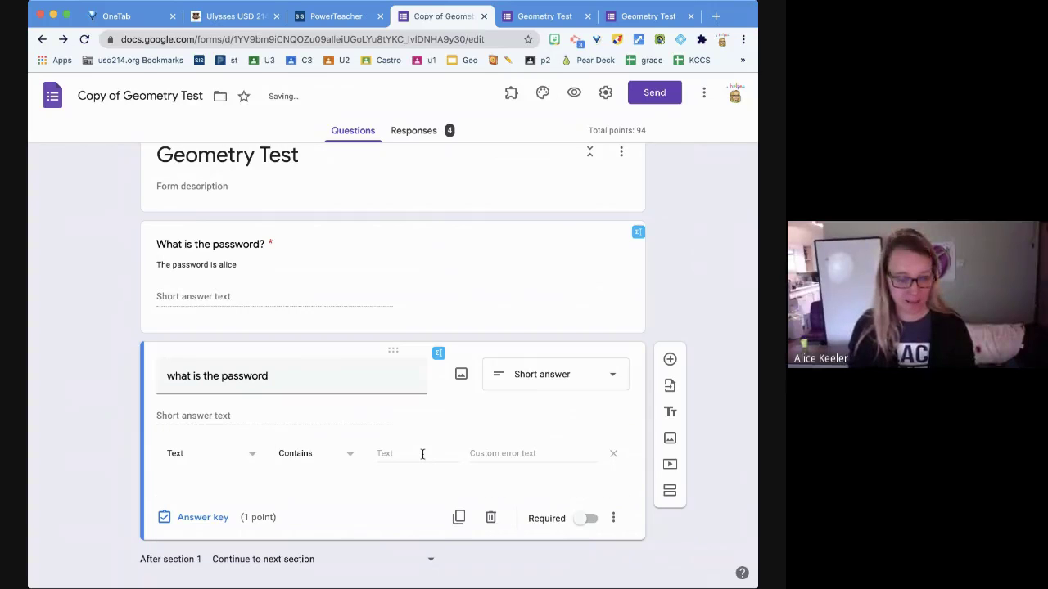
click(422, 453)
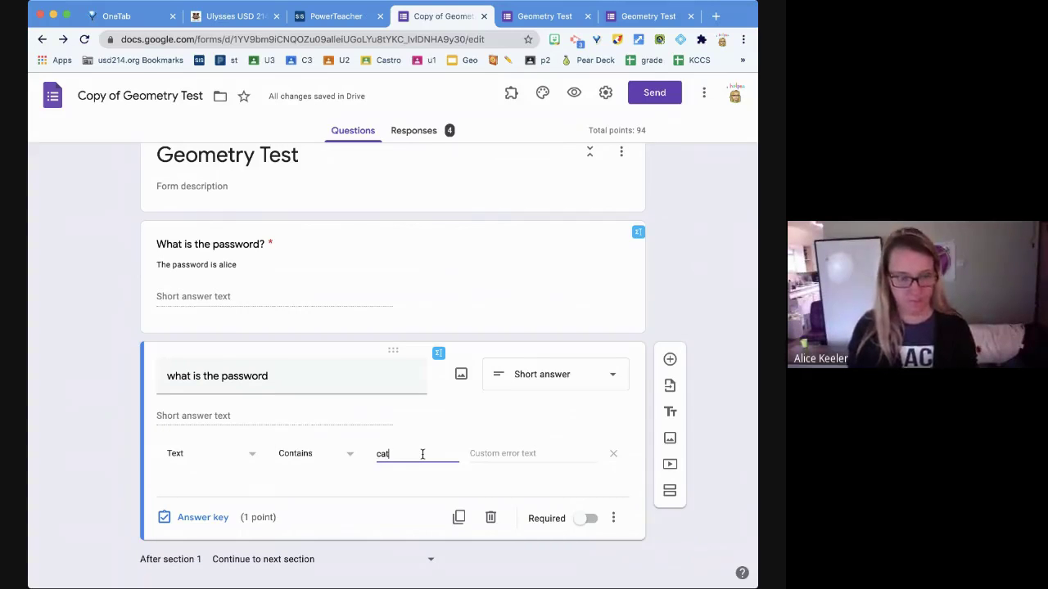
click(586, 518)
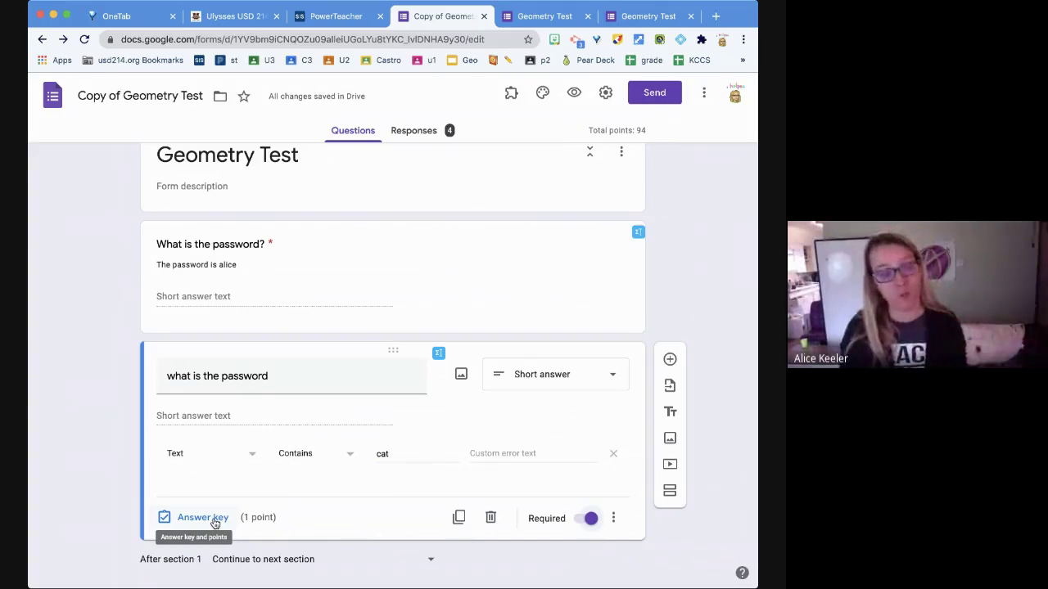
- In the answer key, lower the 'what is the password' question from 1 to 0 points
click(215, 519)
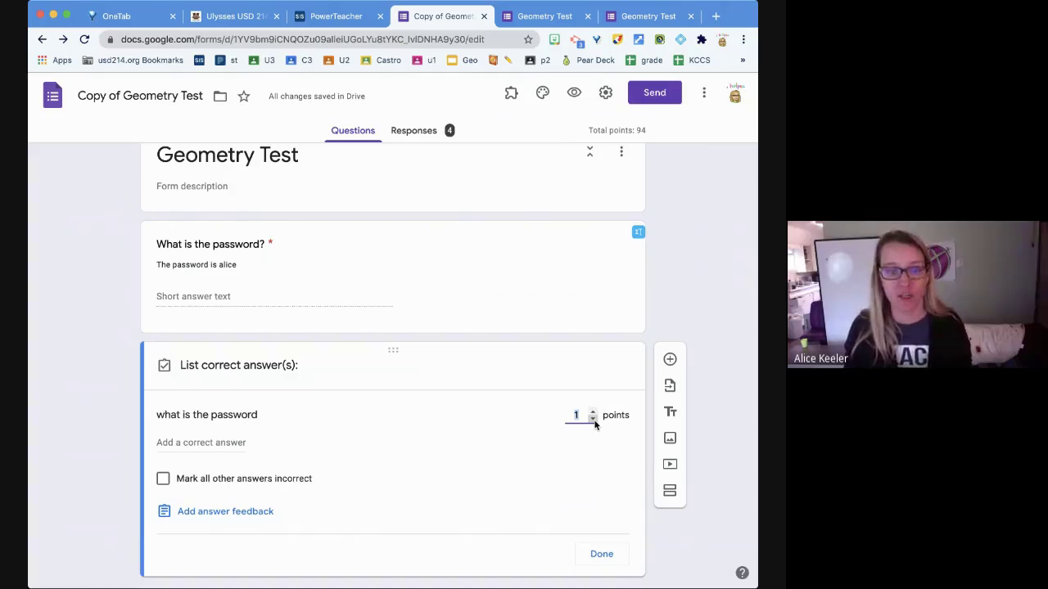
click(595, 422)
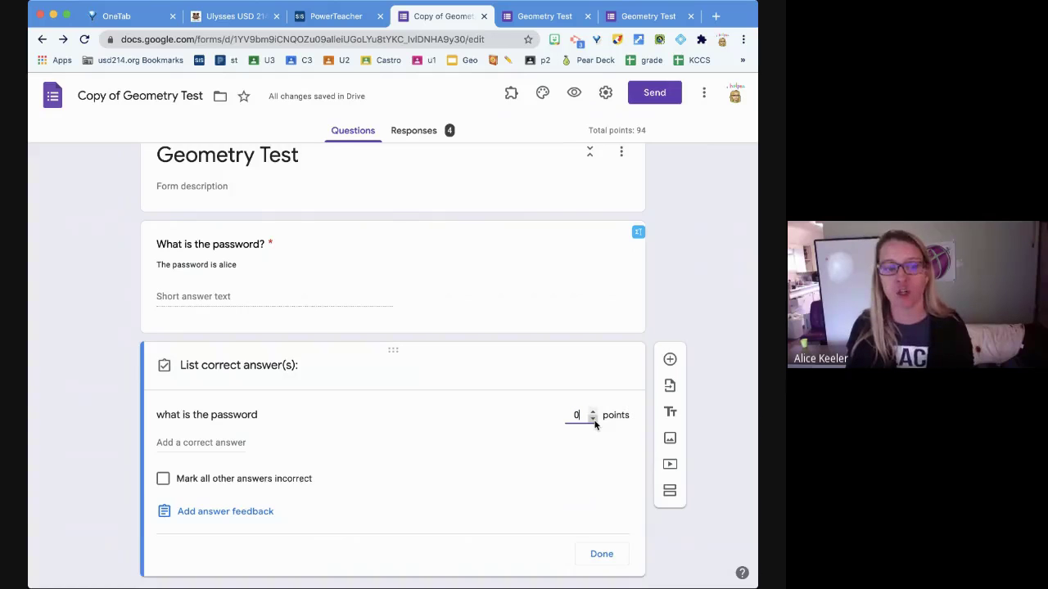
click(602, 555)
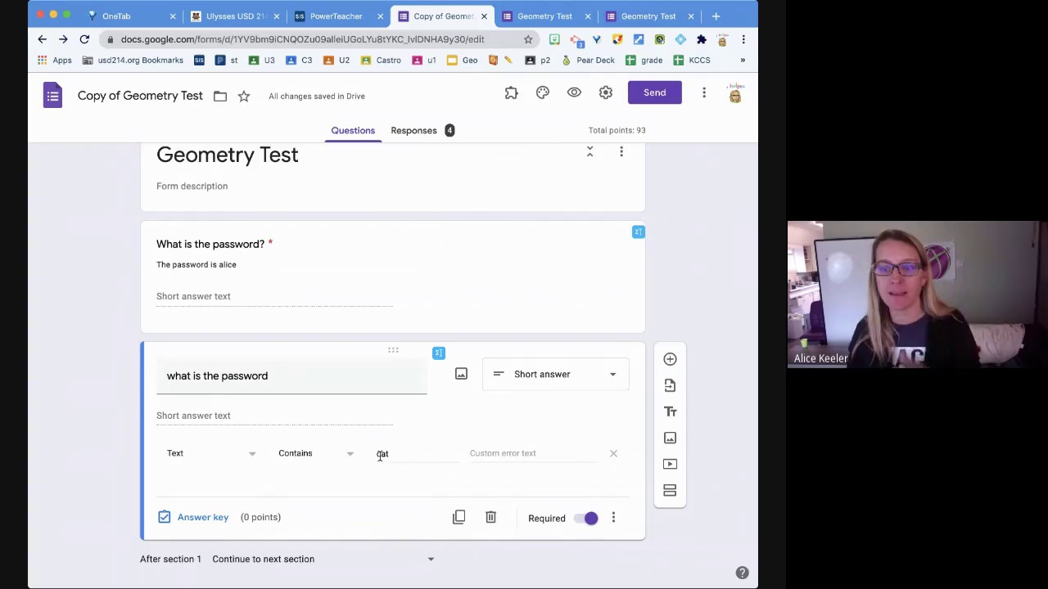
- Replace the word in the Contains validation field with a new password word
double_click(379, 455)
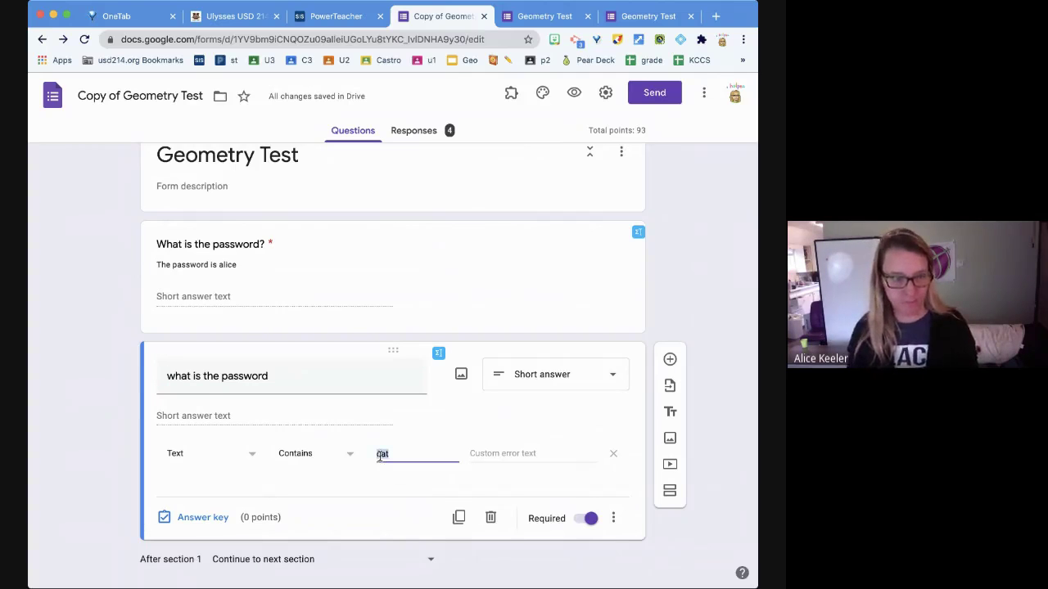
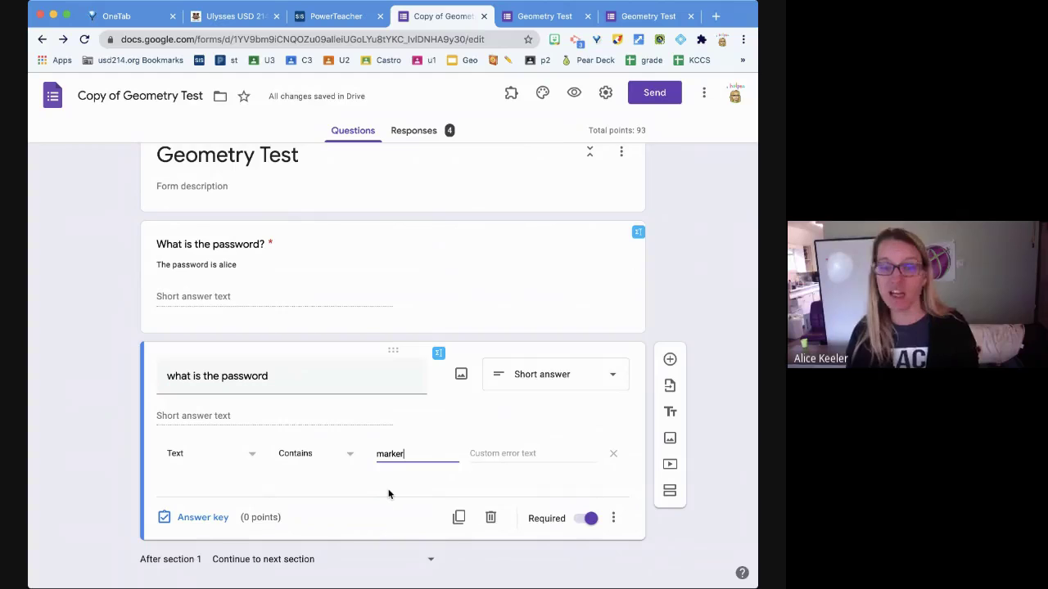
click(388, 494)
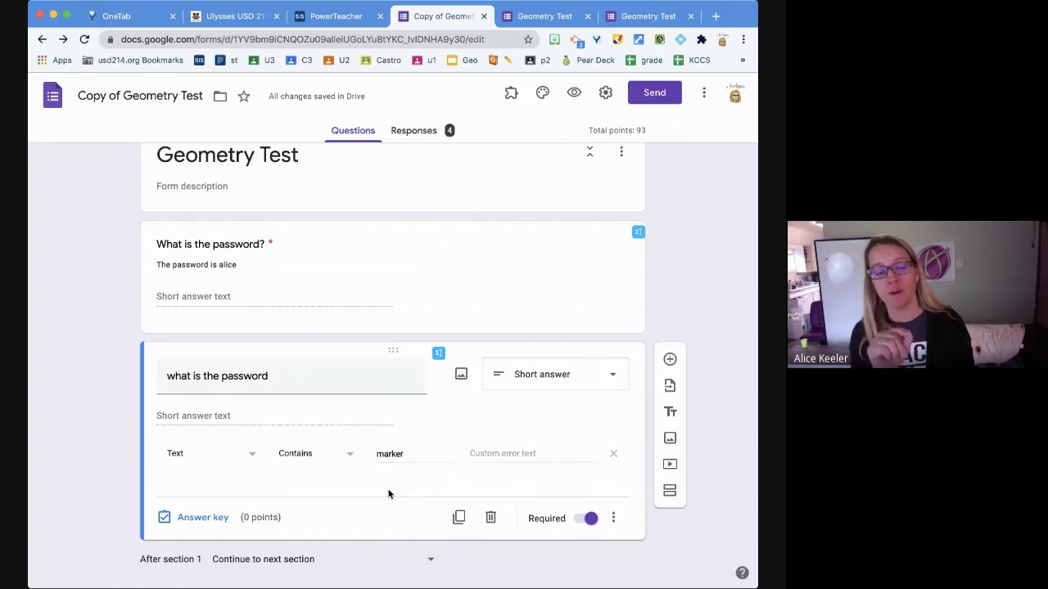
- Delete the duplicate practice 'what is the password' question
scroll(389, 494, down, 2)
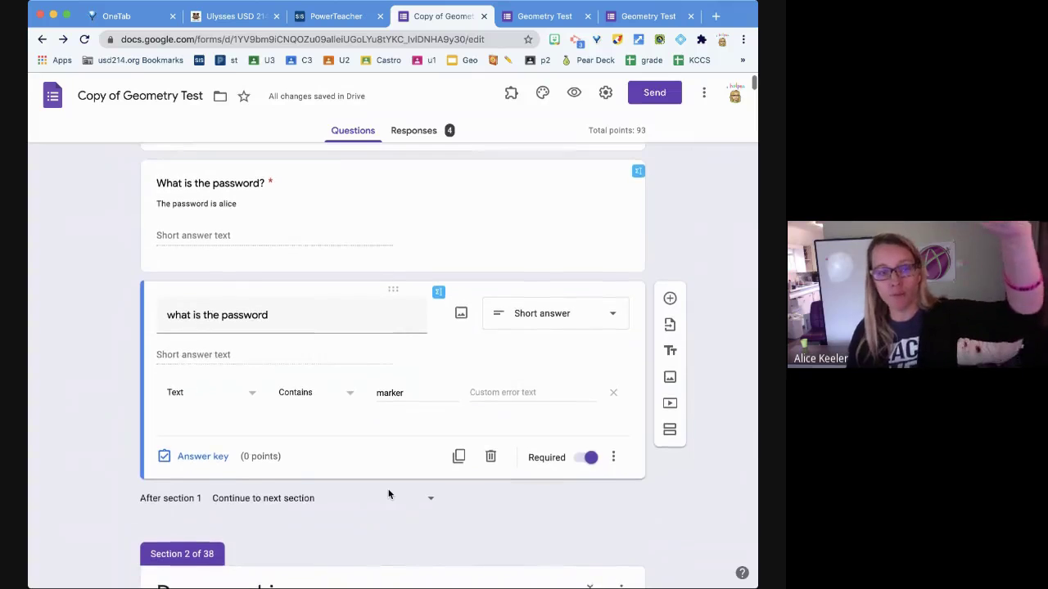
scroll(389, 493, down, 5)
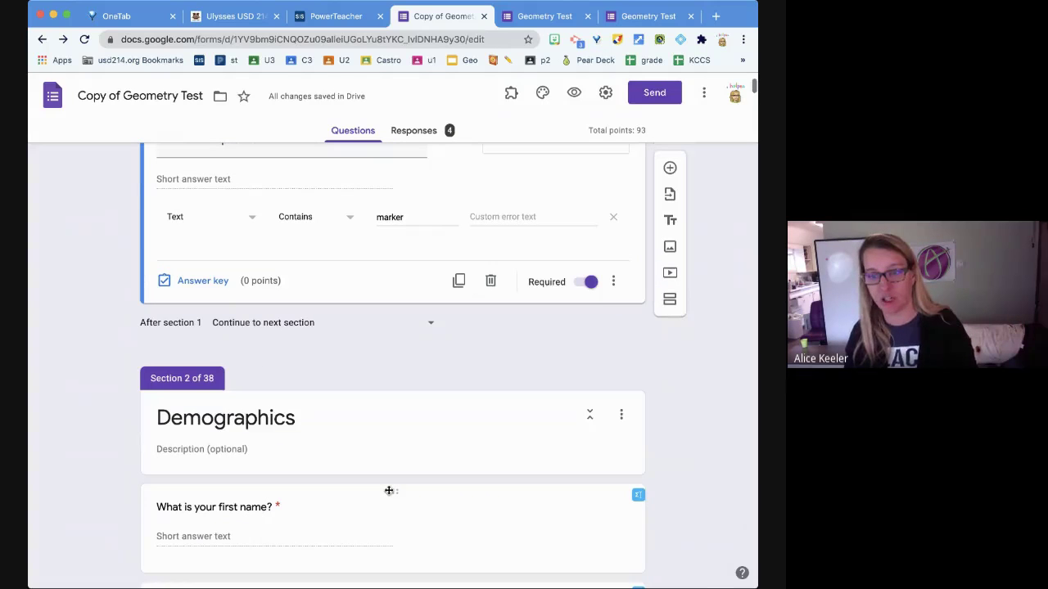
click(491, 282)
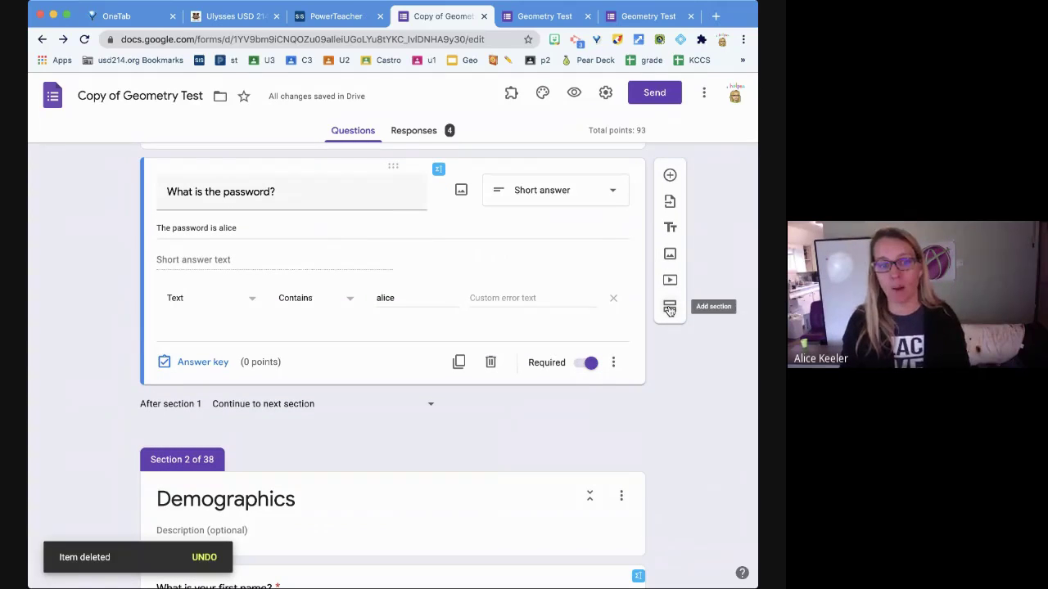
scroll(589, 491, down, 2)
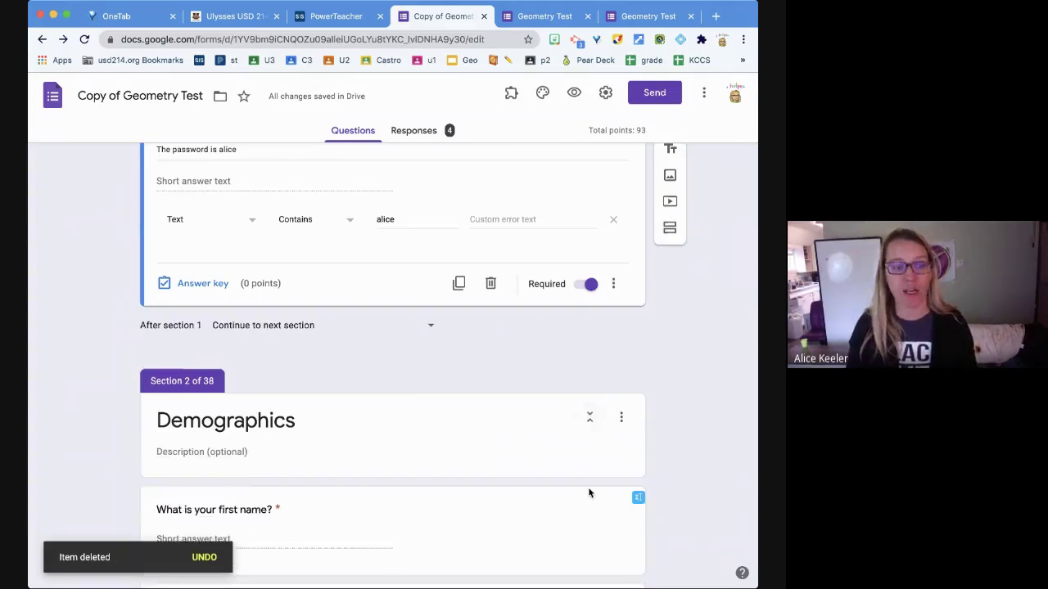
scroll(590, 493, down, 1)
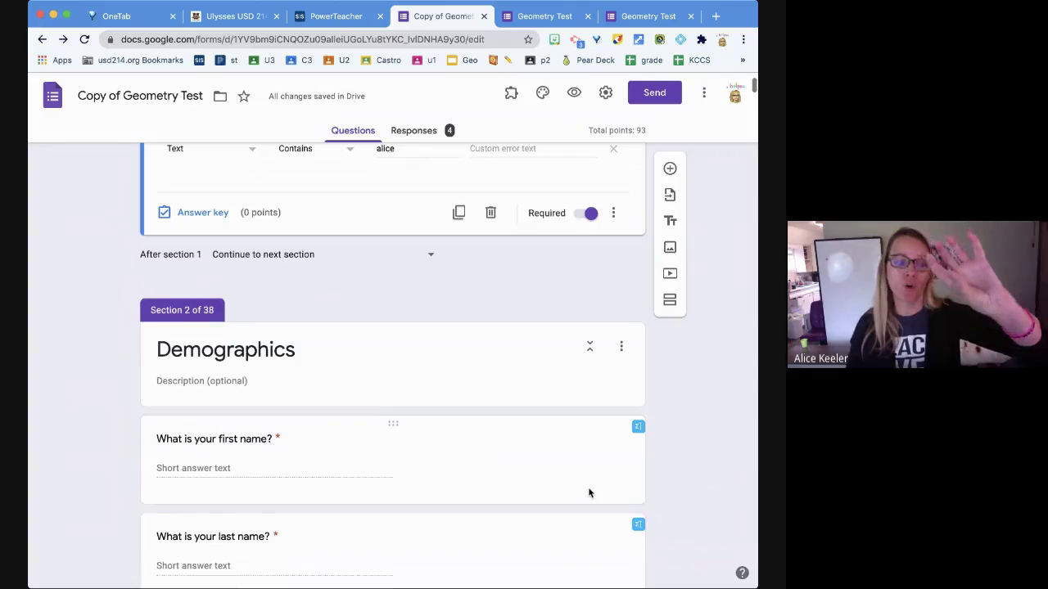
scroll(589, 491, down, 4)
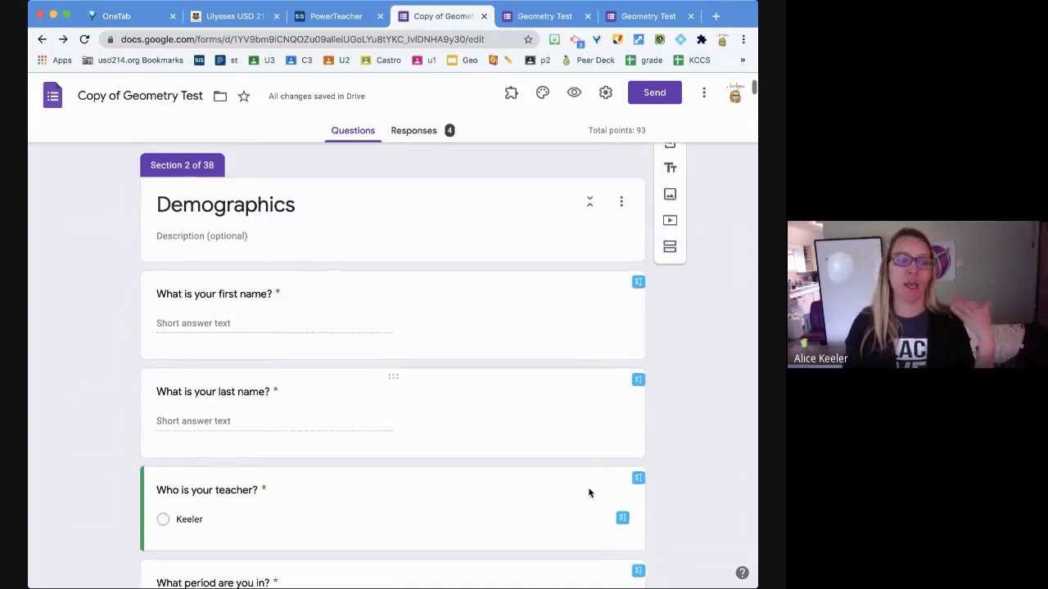
scroll(588, 488, down, 5)
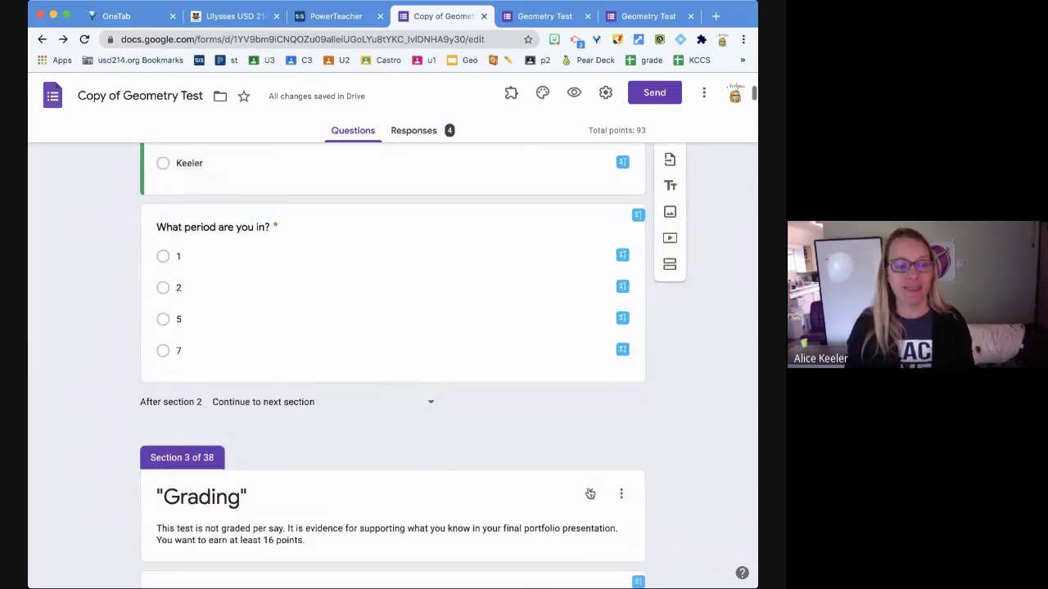
scroll(588, 489, down, 3)
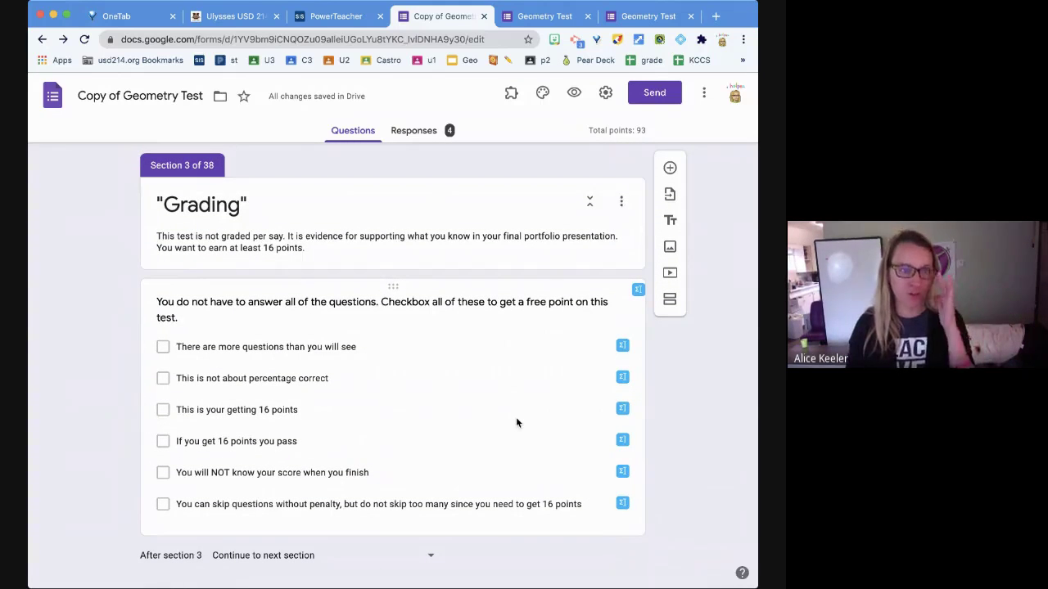
scroll(516, 420, down, 3)
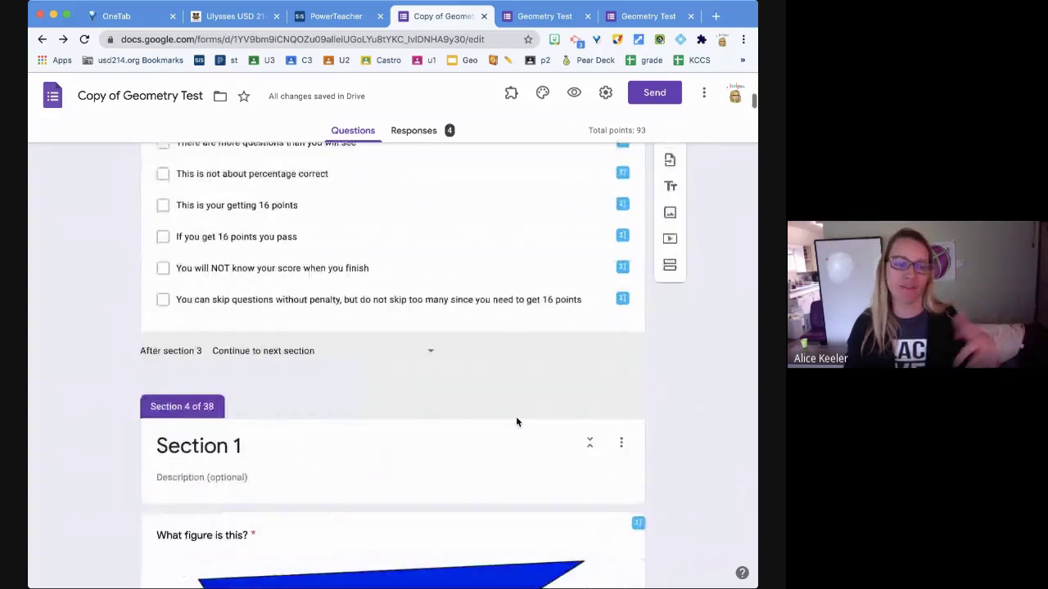
scroll(678, 487, down, 3)
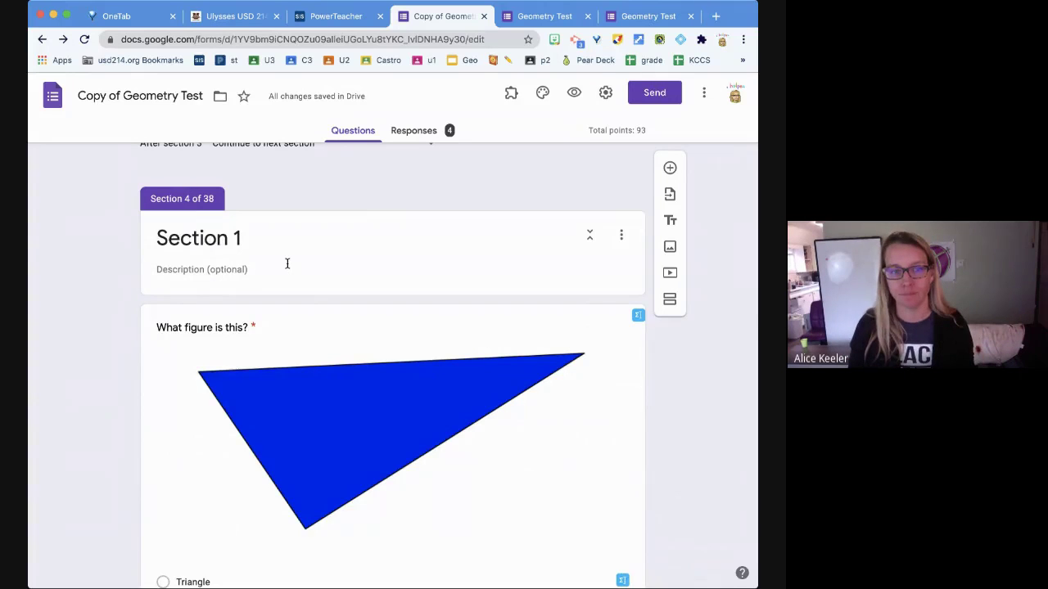
scroll(655, 442, down, 5)
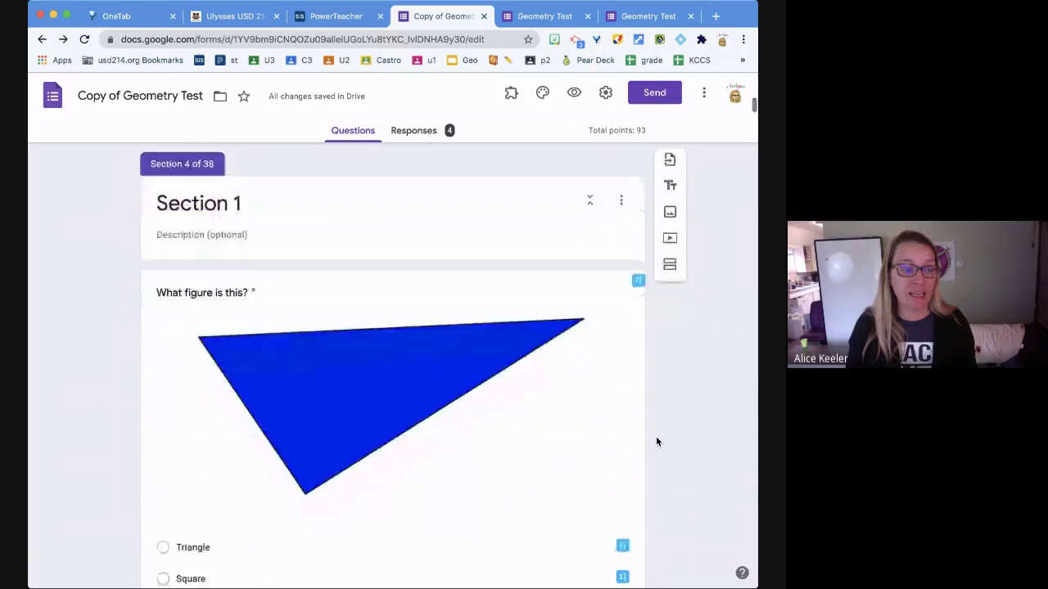
scroll(656, 442, up, 1)
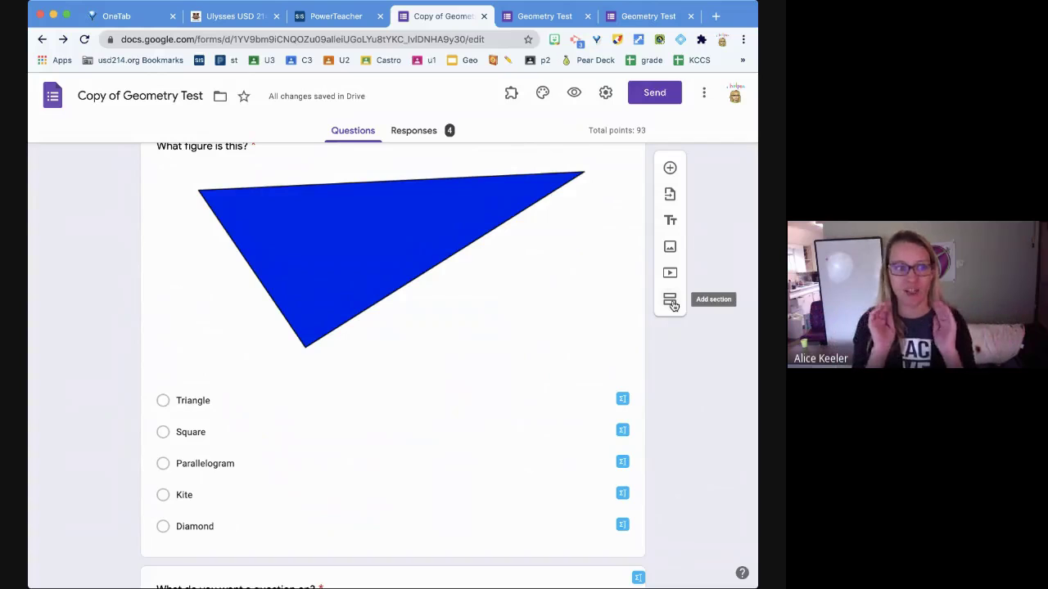
- Show the 'What do you want a question on?' section routing and shuffle option order settings
click(670, 301)
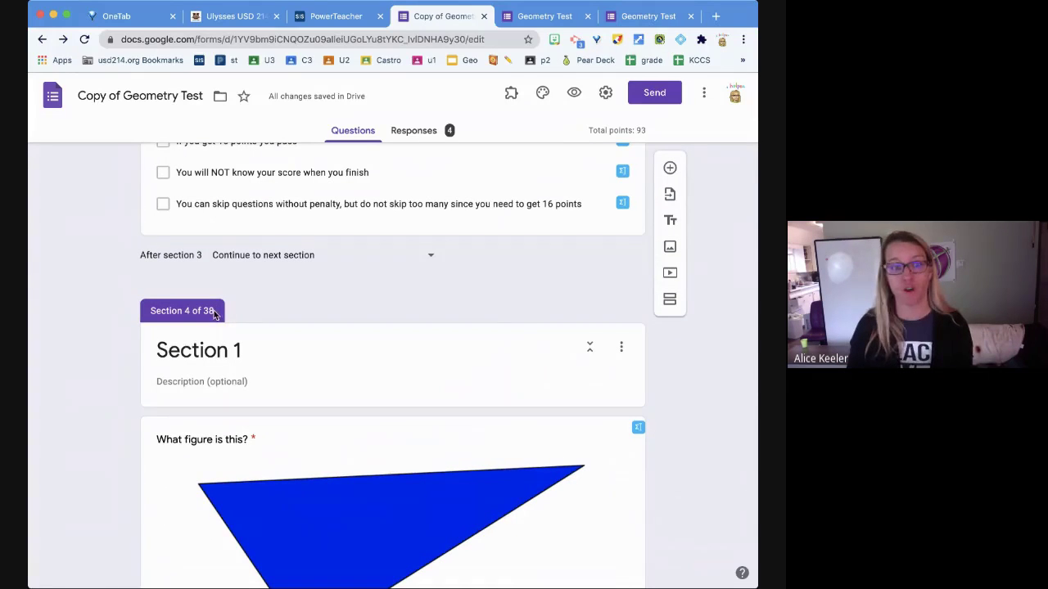
scroll(697, 449, down, 2)
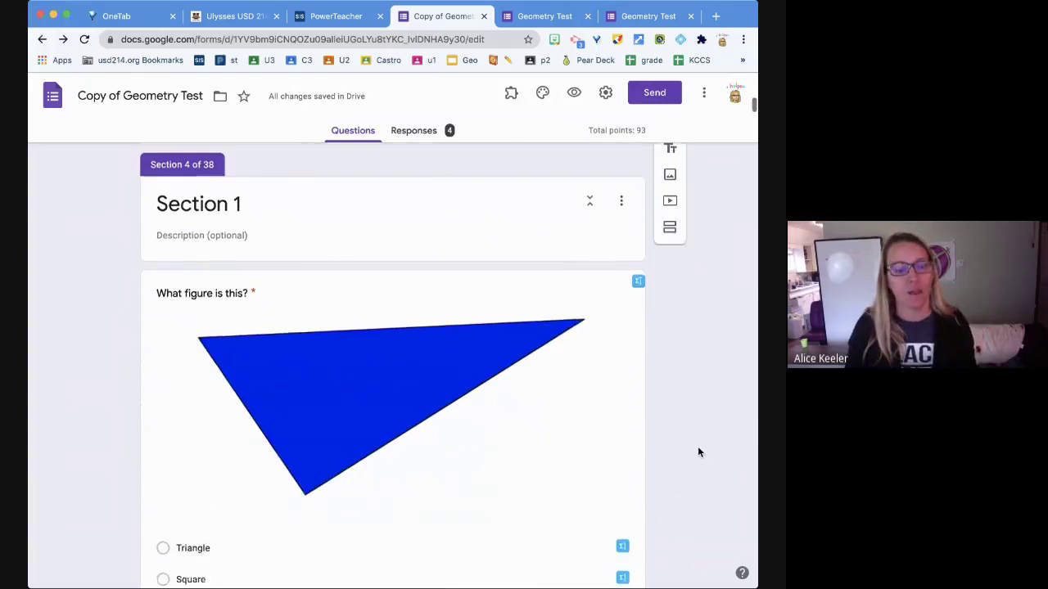
scroll(698, 451, down, 5)
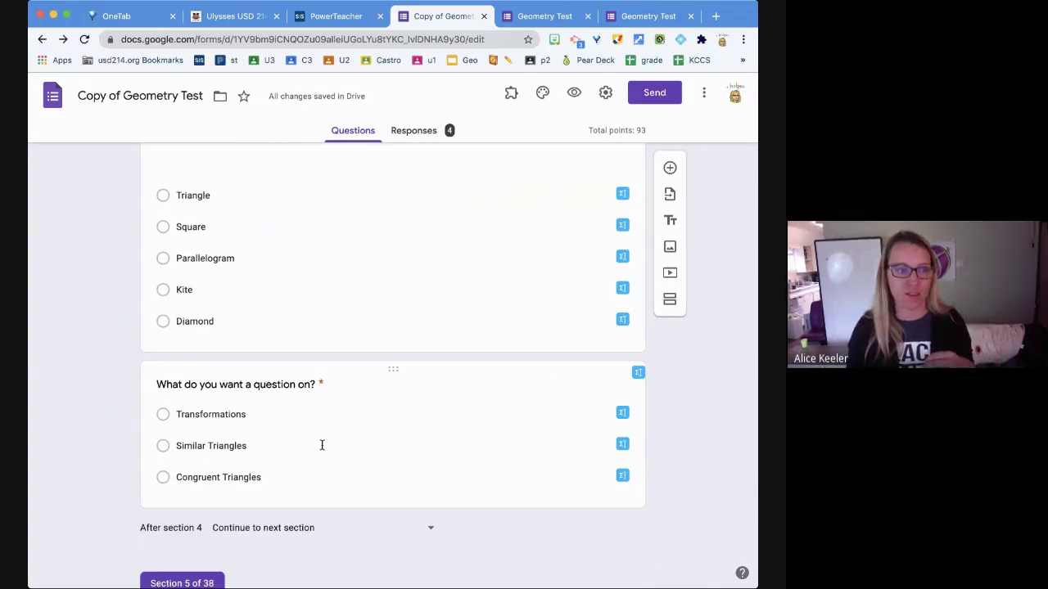
click(387, 447)
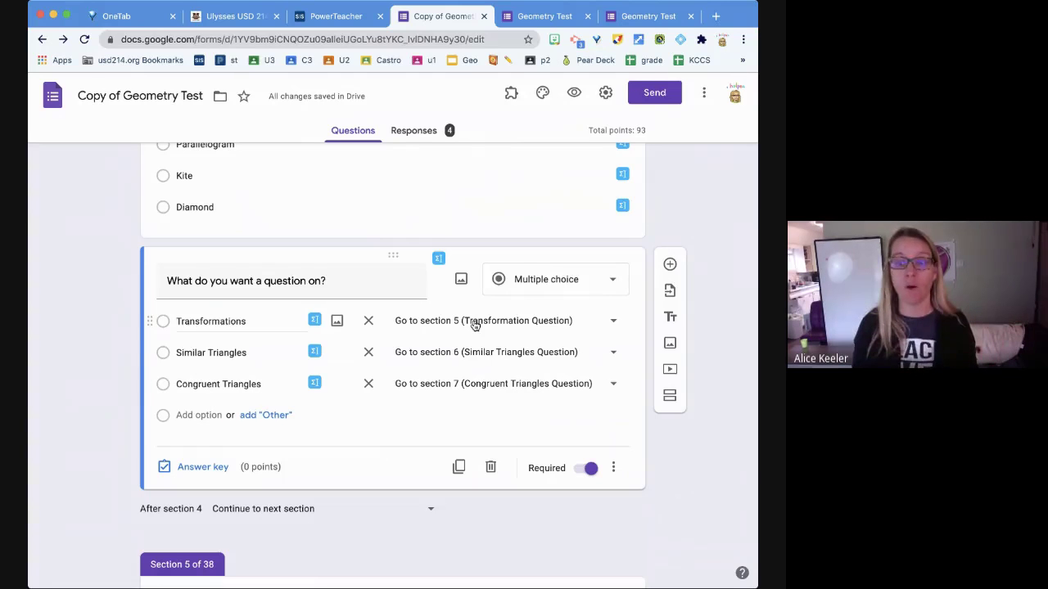
click(612, 470)
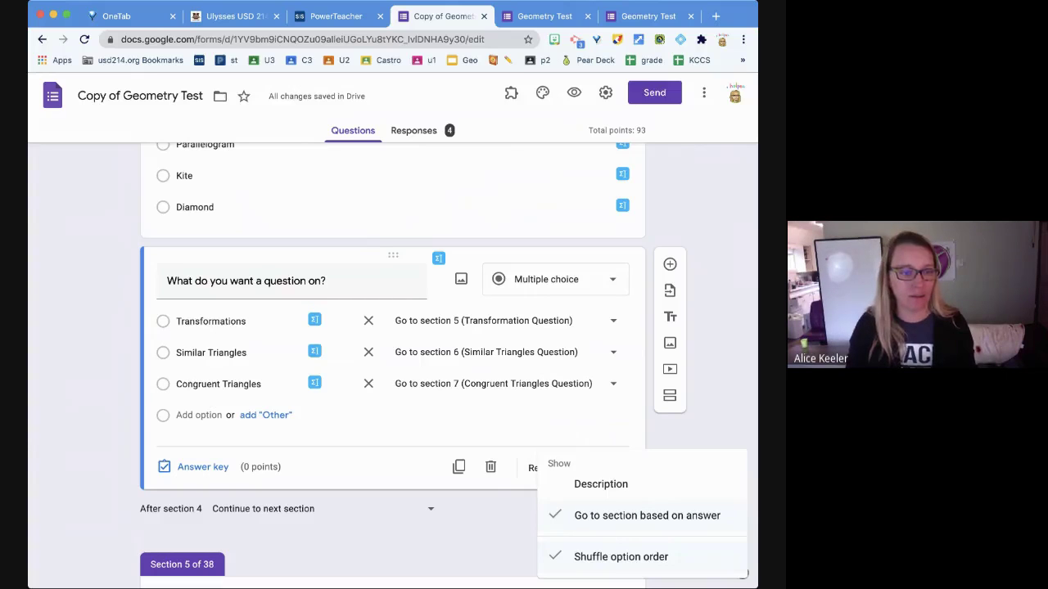
click(279, 540)
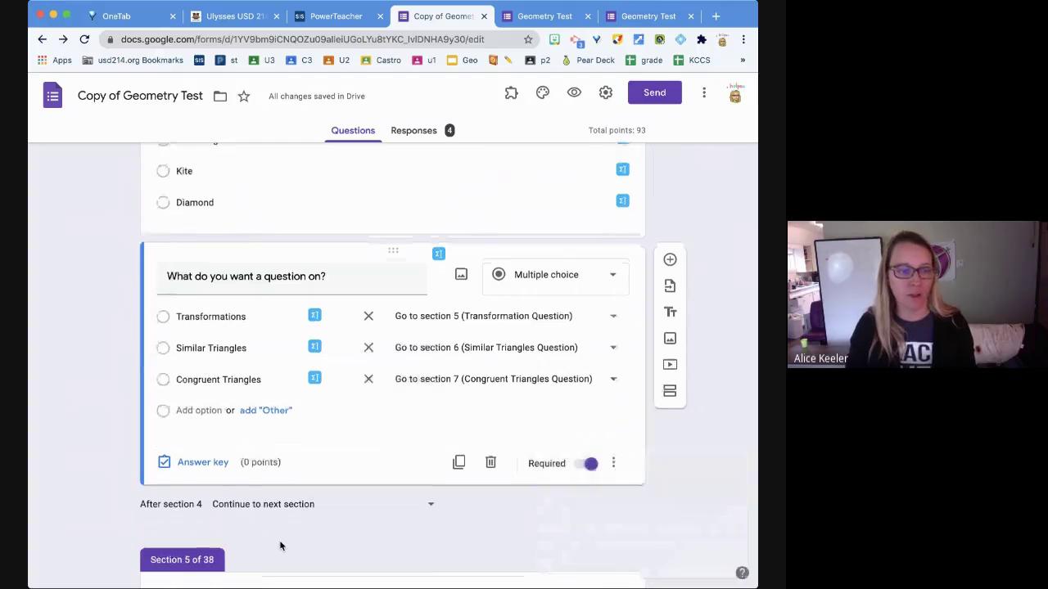
scroll(279, 546, down, 15)
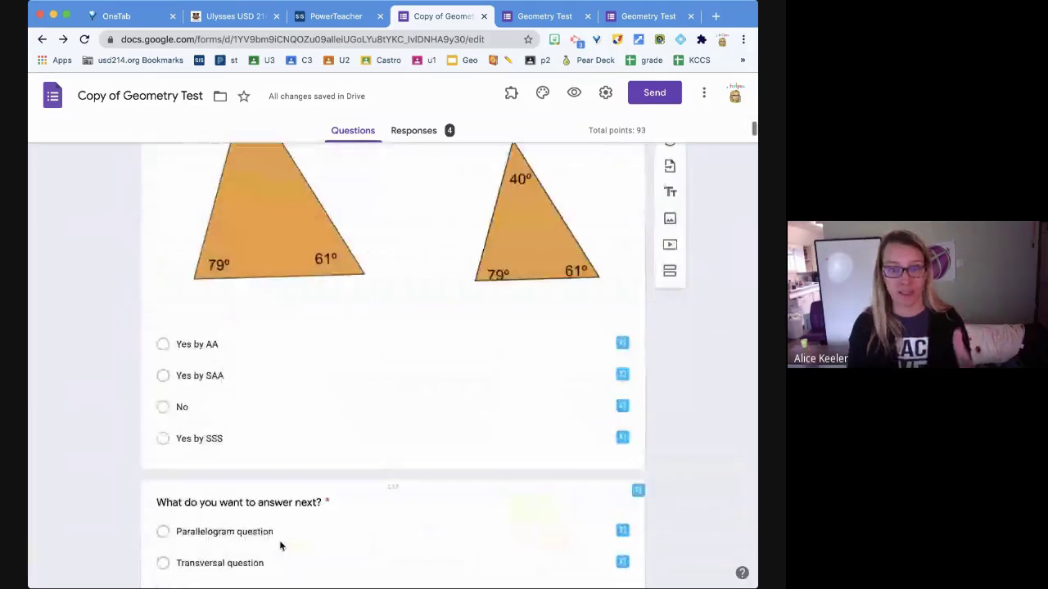
scroll(279, 546, down, 1)
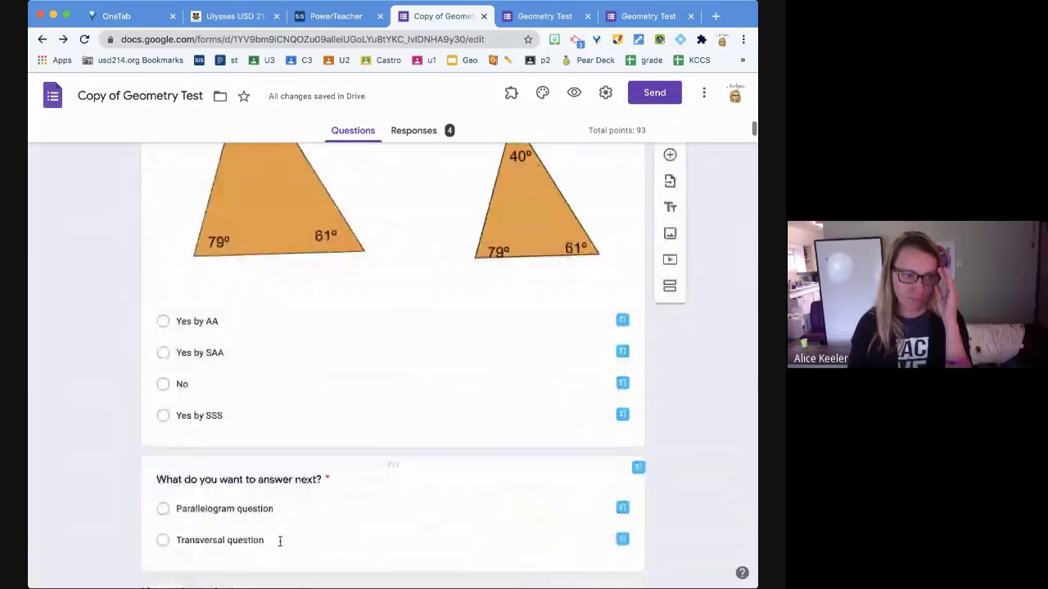
scroll(279, 541, down, 5)
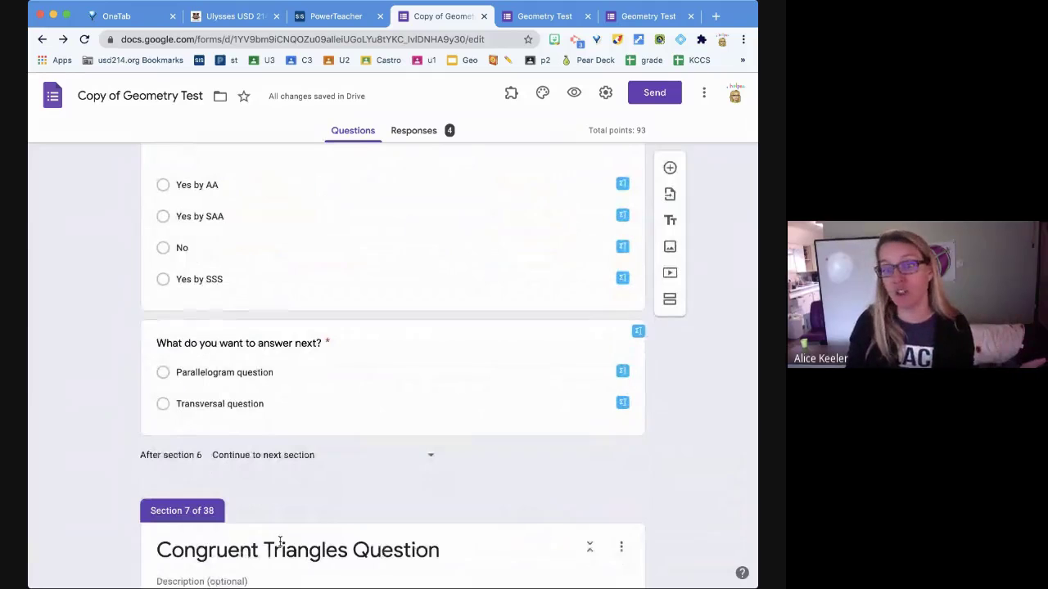
scroll(279, 540, up, 20)
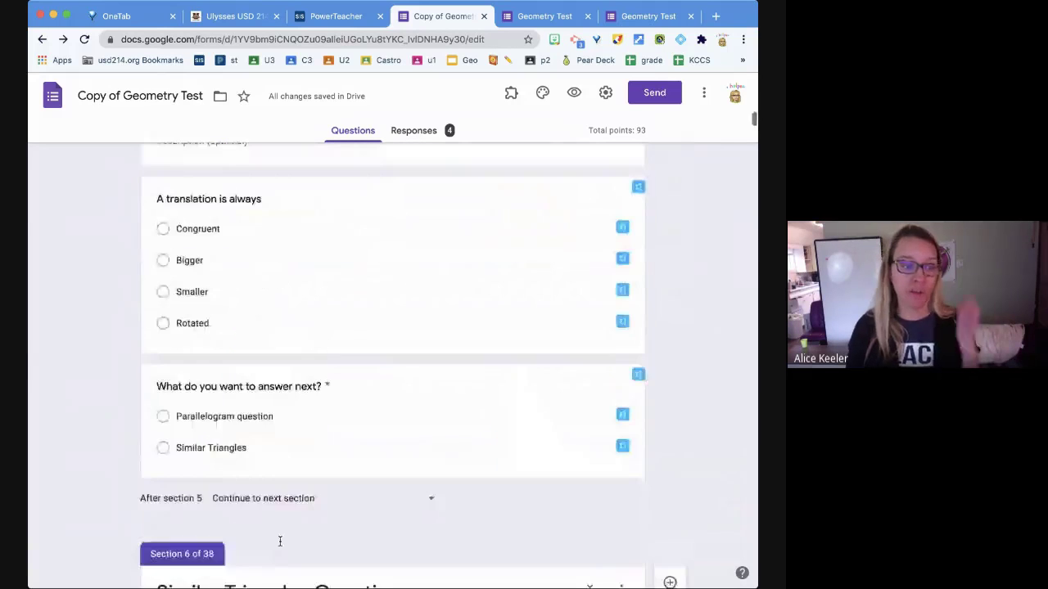
scroll(280, 541, up, 15)
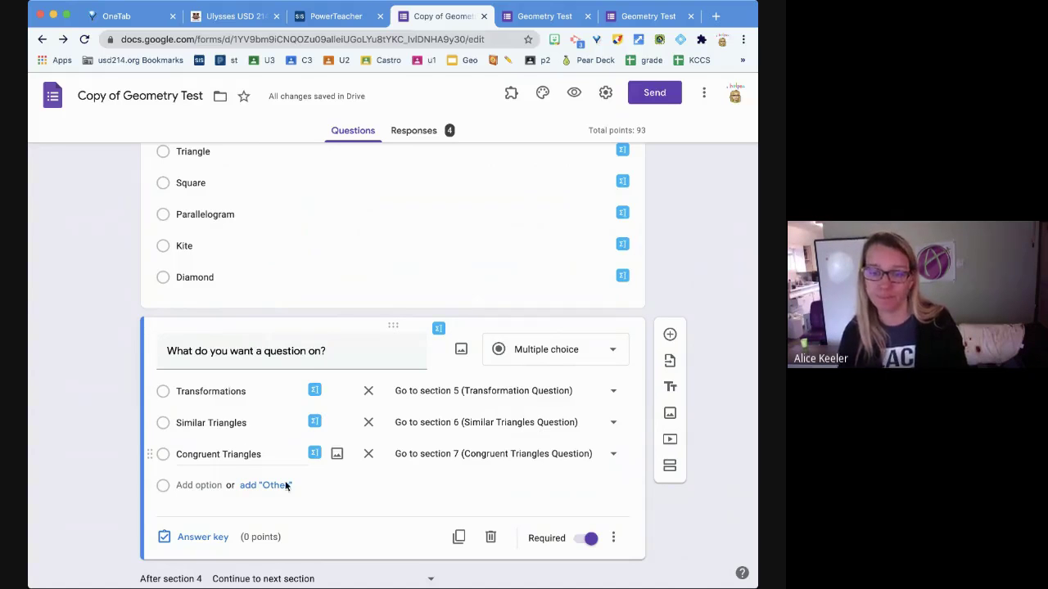
scroll(646, 571, down, 12)
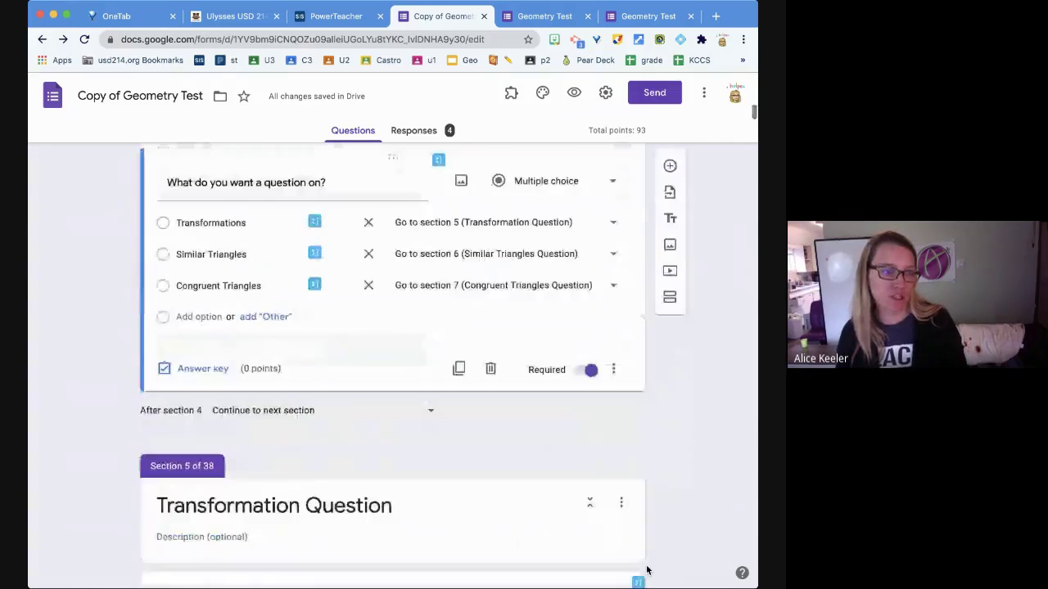
scroll(647, 571, down, 4)
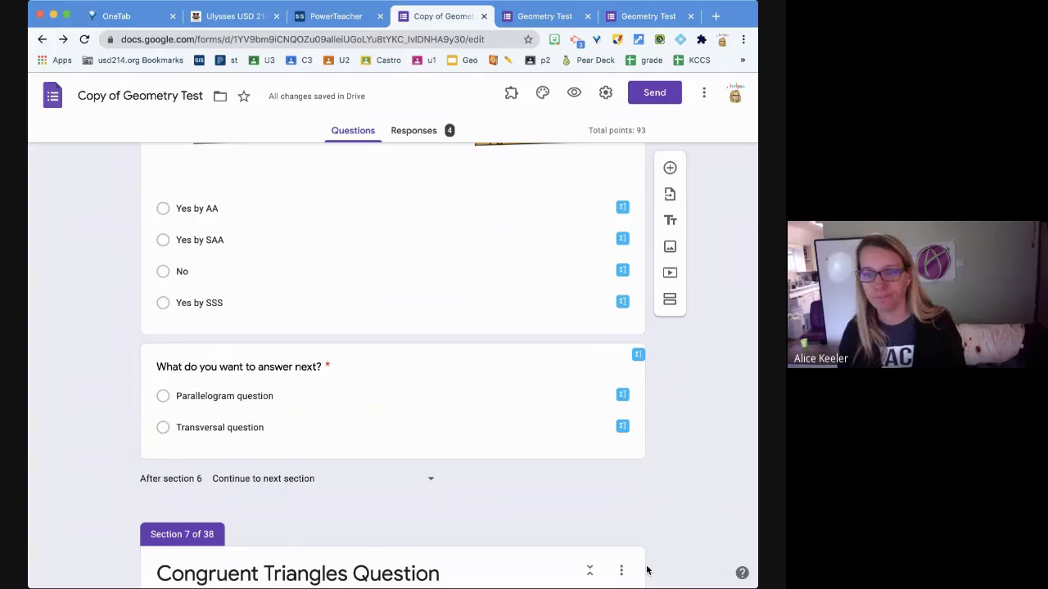
scroll(647, 570, down, 1)
scroll(647, 570, down, 3)
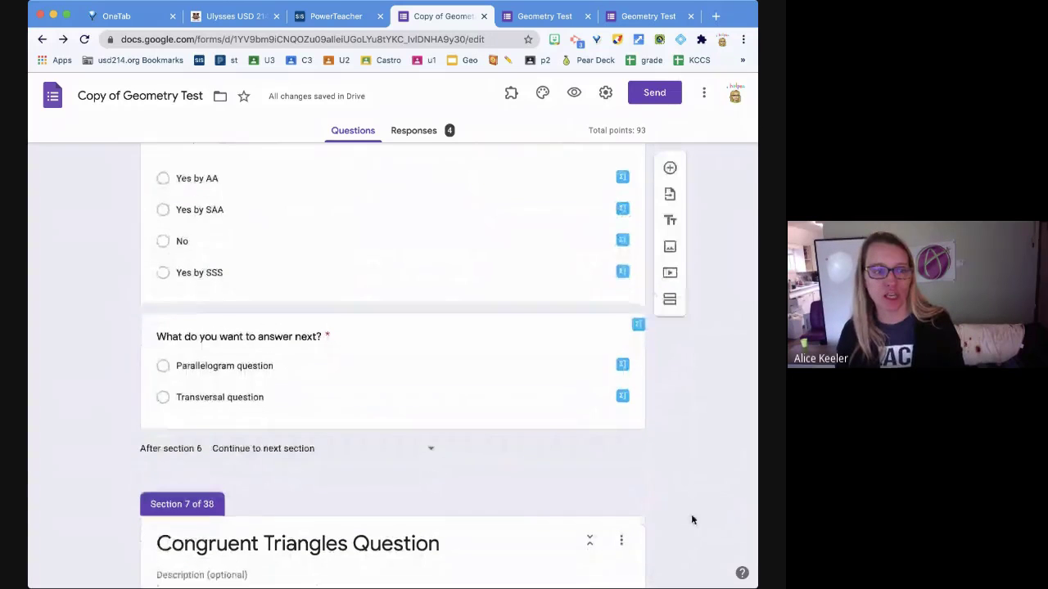
scroll(691, 520, down, 5)
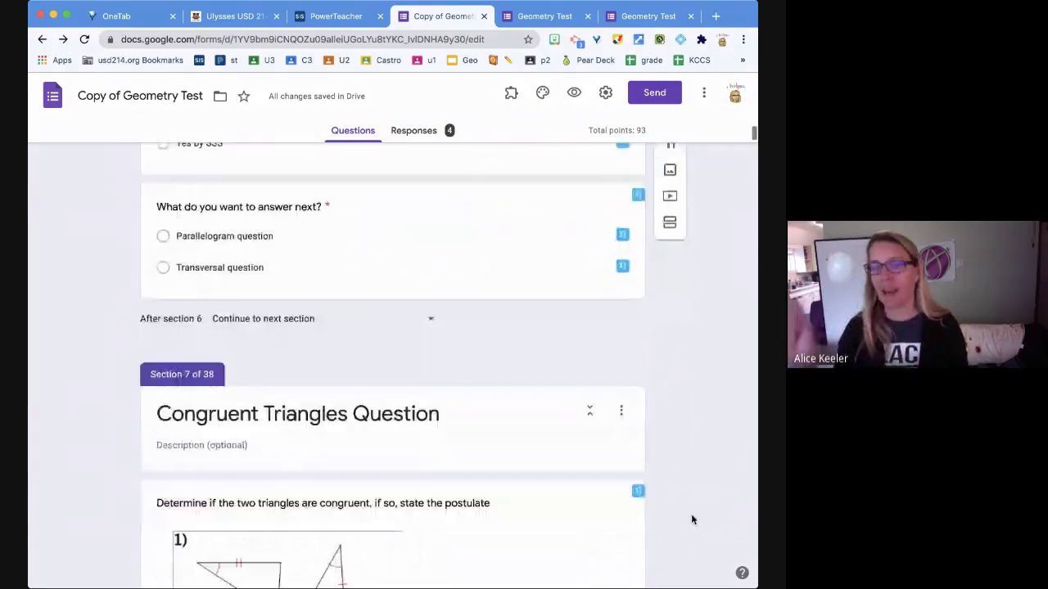
scroll(691, 520, down, 2)
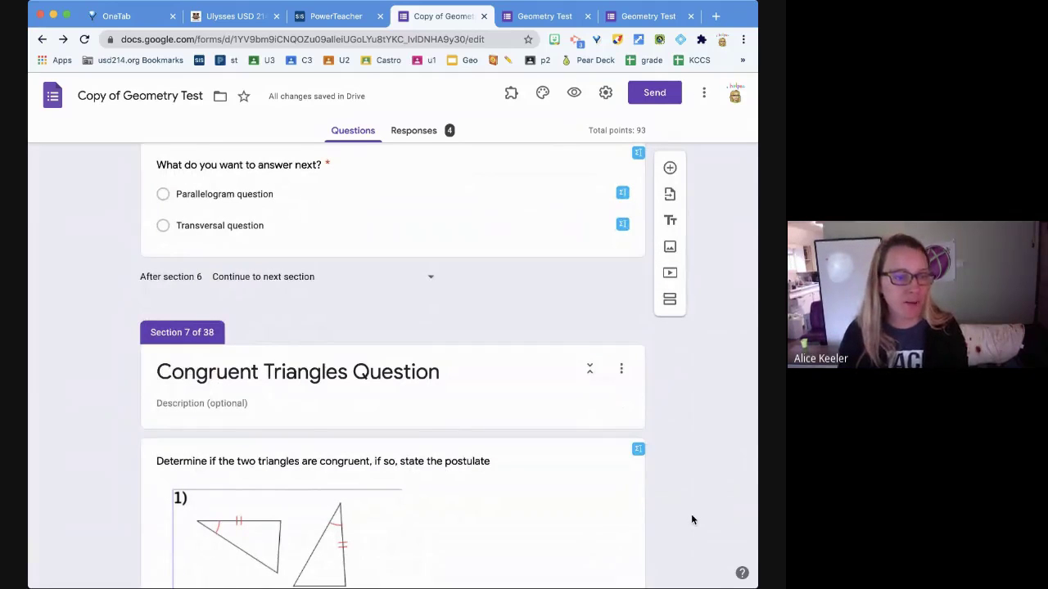
scroll(691, 516, down, 1)
scroll(691, 516, down, 10)
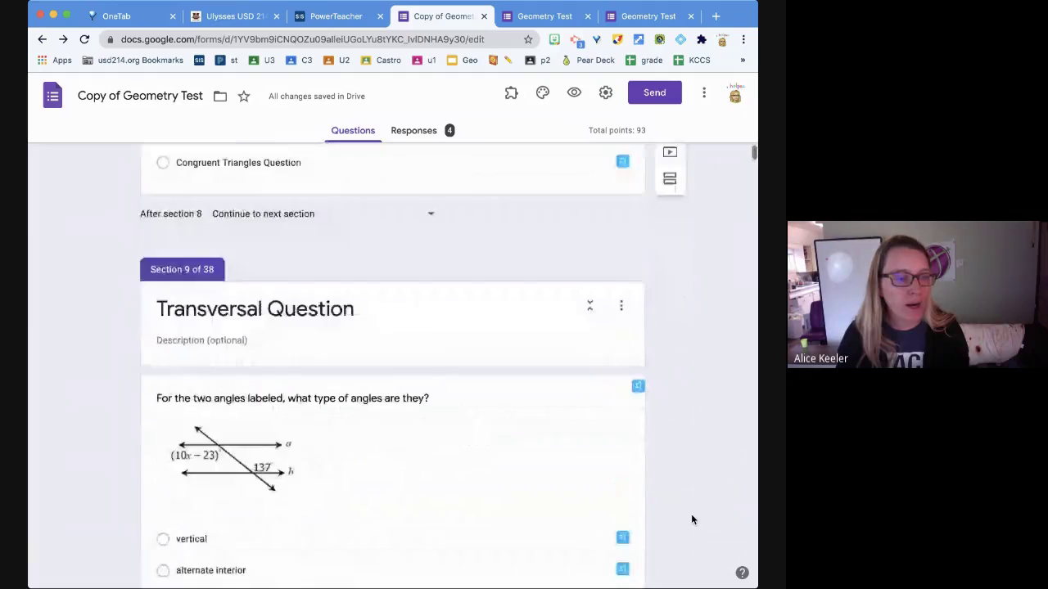
scroll(691, 518, down, 15)
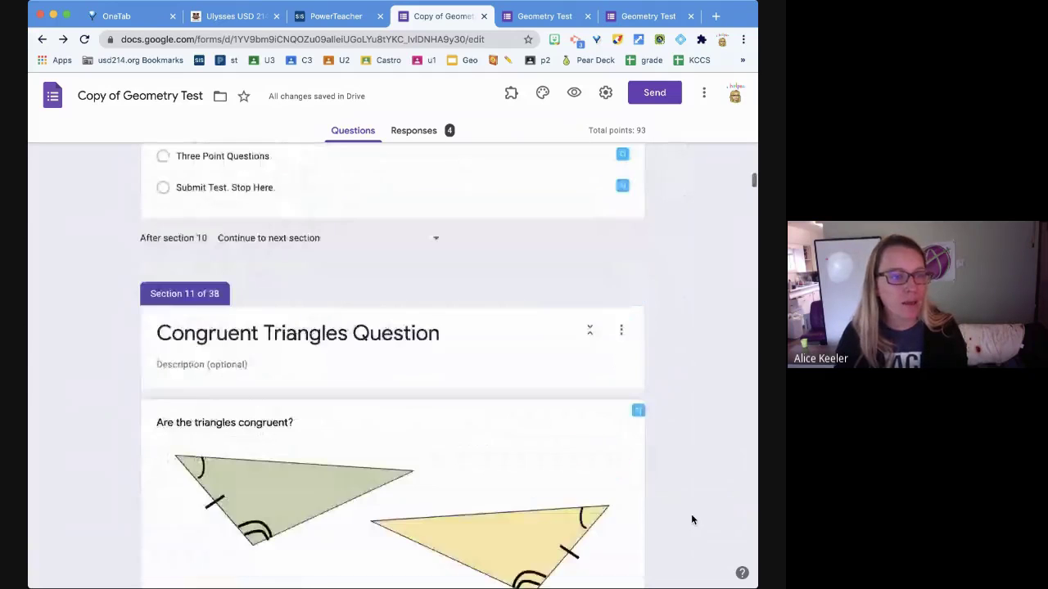
- Set the Go to... navigation question to 0 points in its answer key
click(262, 200)
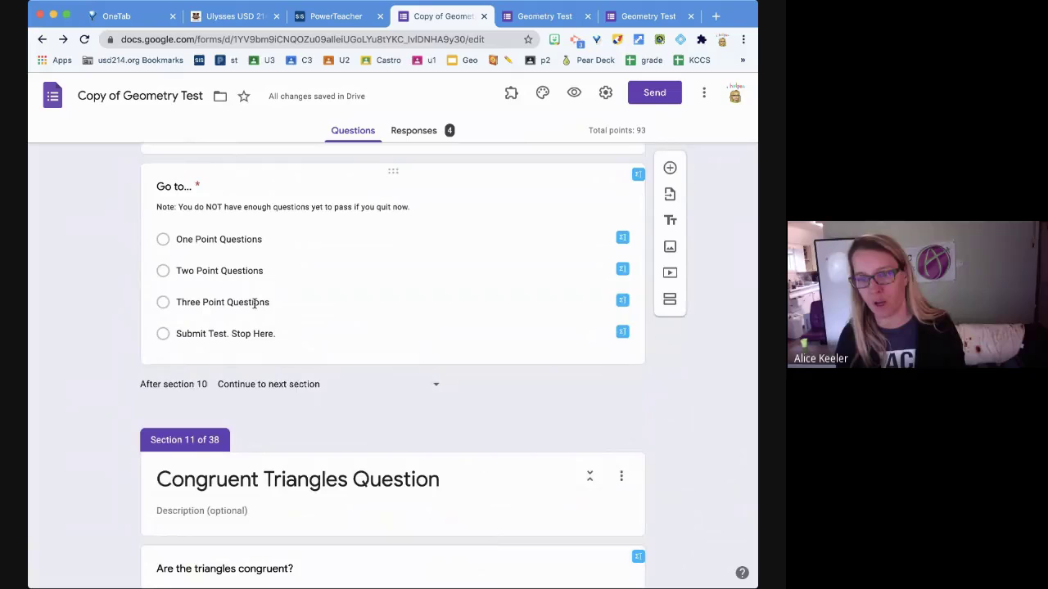
click(194, 342)
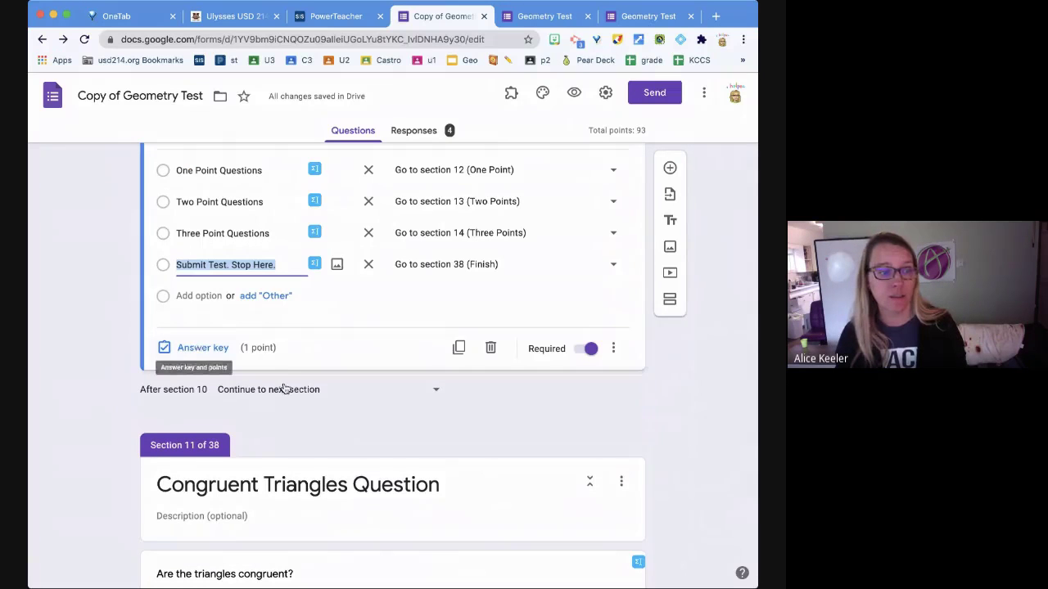
click(180, 349)
scroll(612, 212, up, 1)
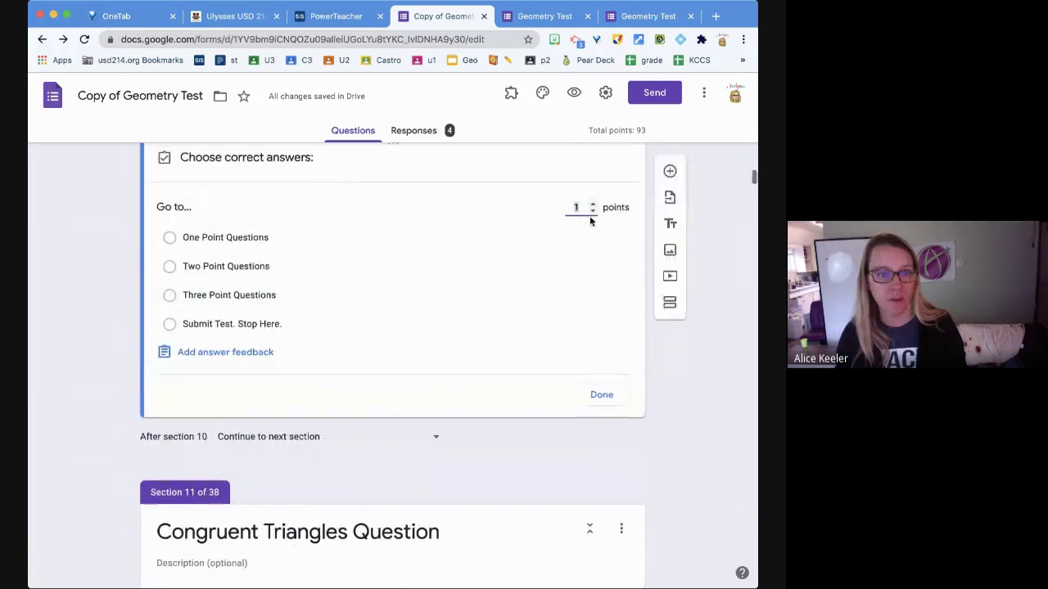
click(593, 211)
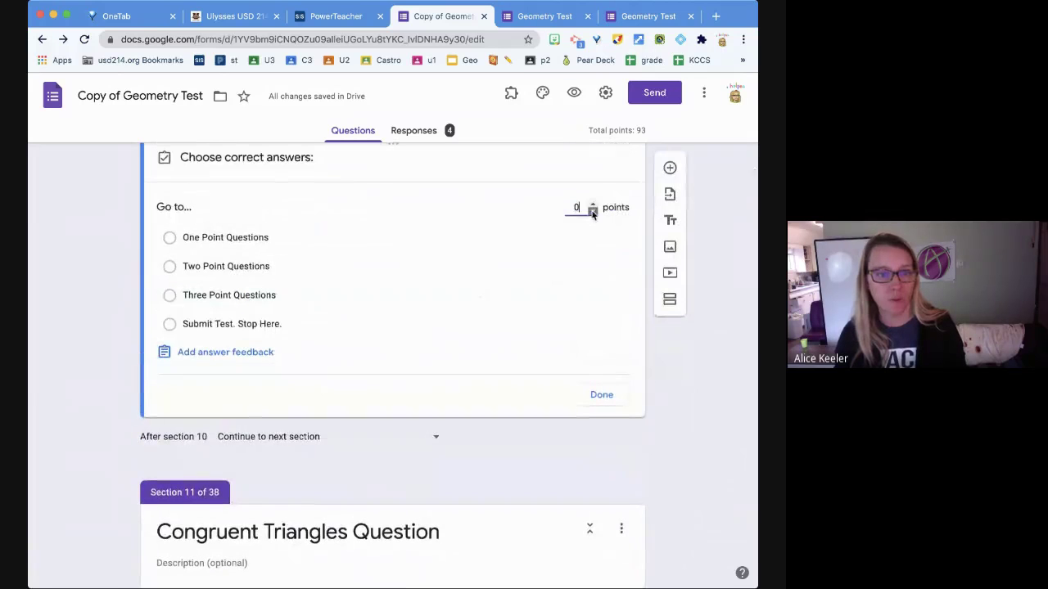
click(601, 394)
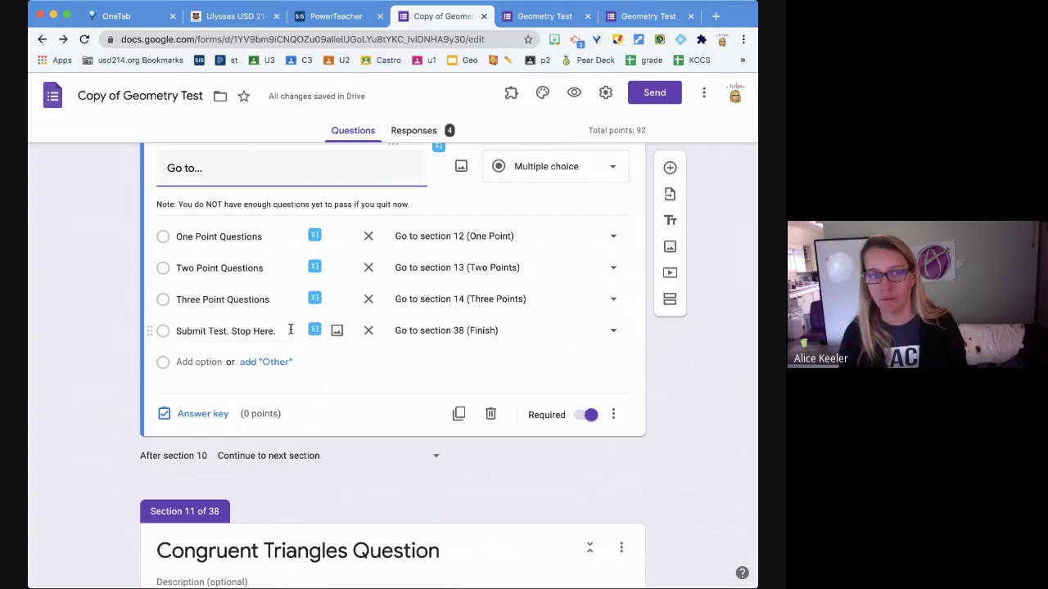
- Open the form's Script editor from the More menu
scroll(452, 451, down, 1)
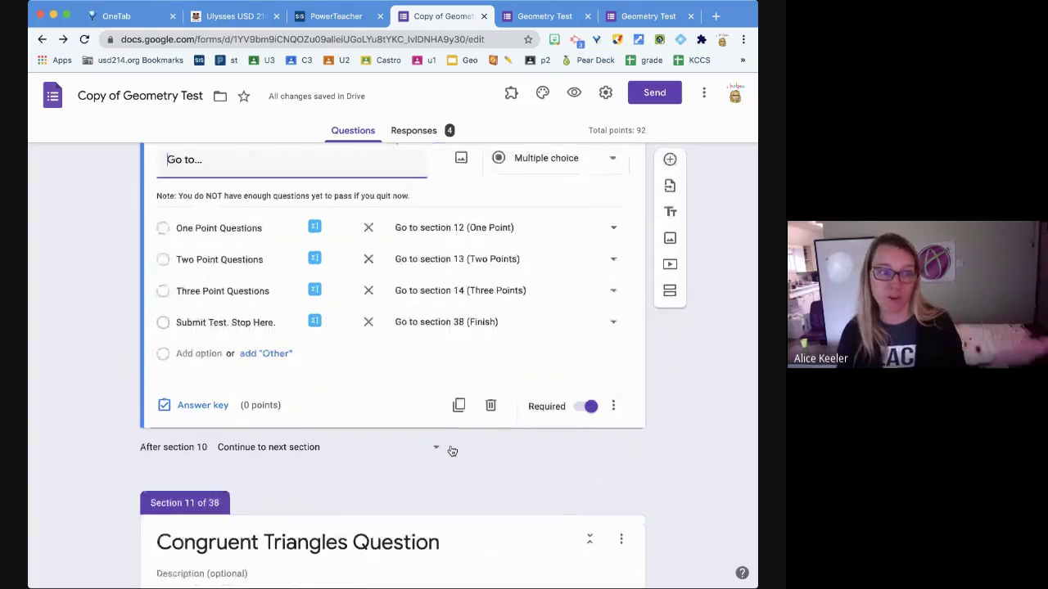
scroll(452, 451, down, 2)
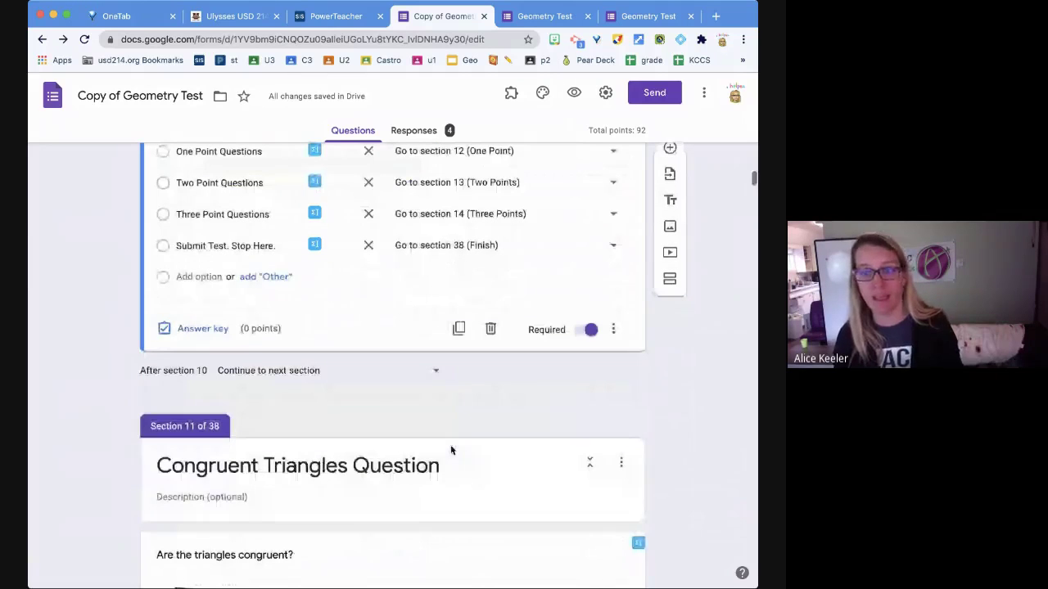
scroll(451, 449, down, 3)
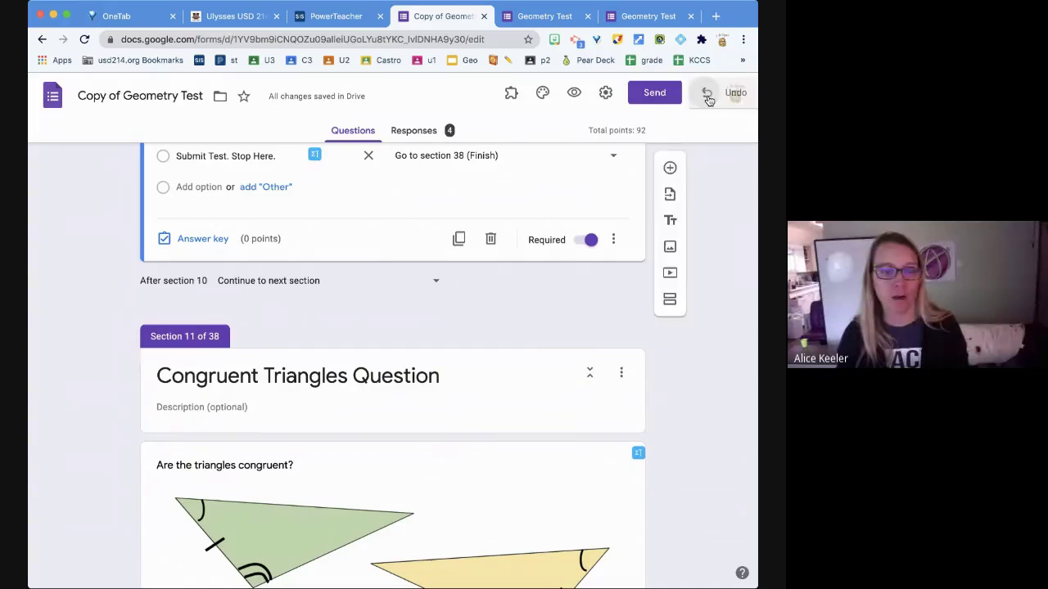
click(704, 94)
click(691, 346)
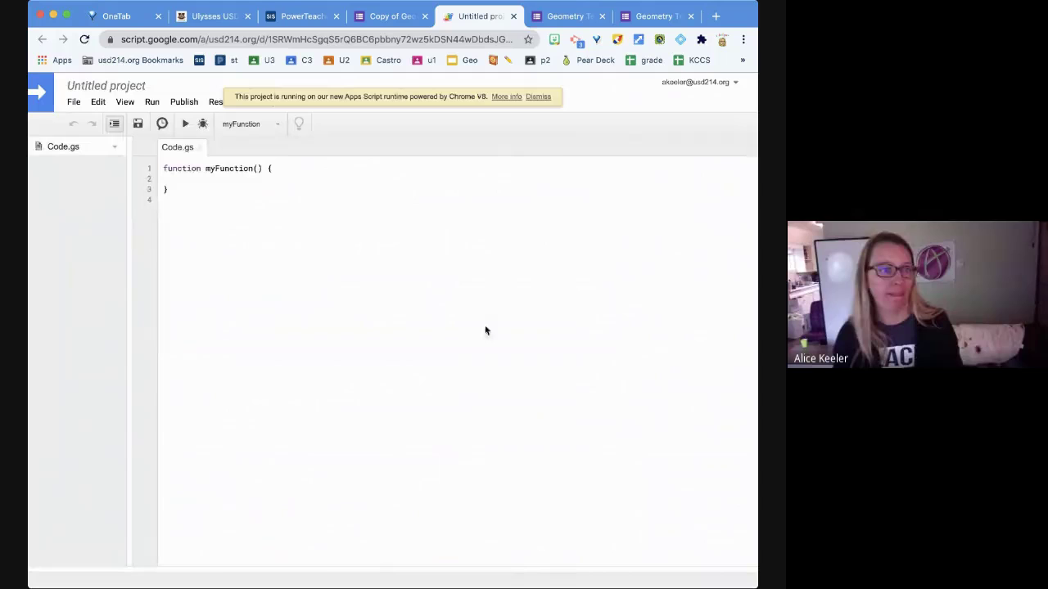
- Close the Untitled Apps Script project tab to return to the form
click(513, 17)
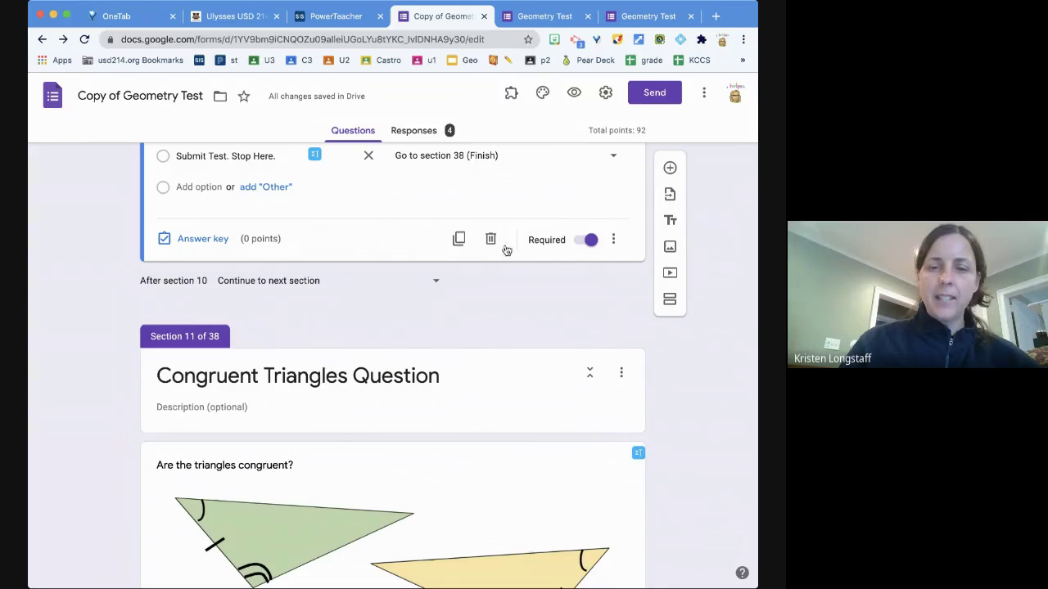
scroll(449, 365, down, 3)
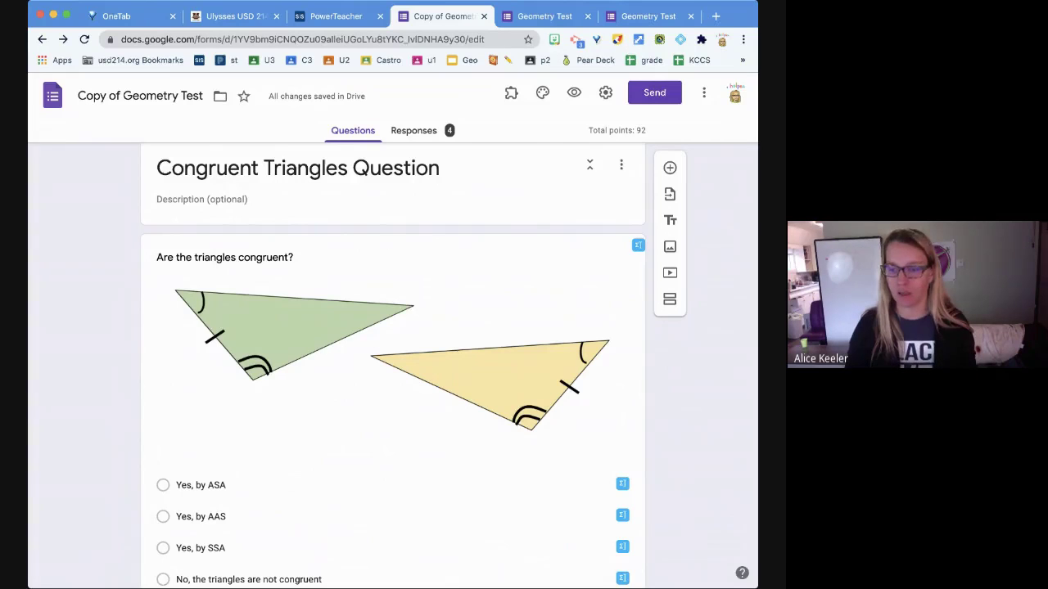
key(super+Tab)
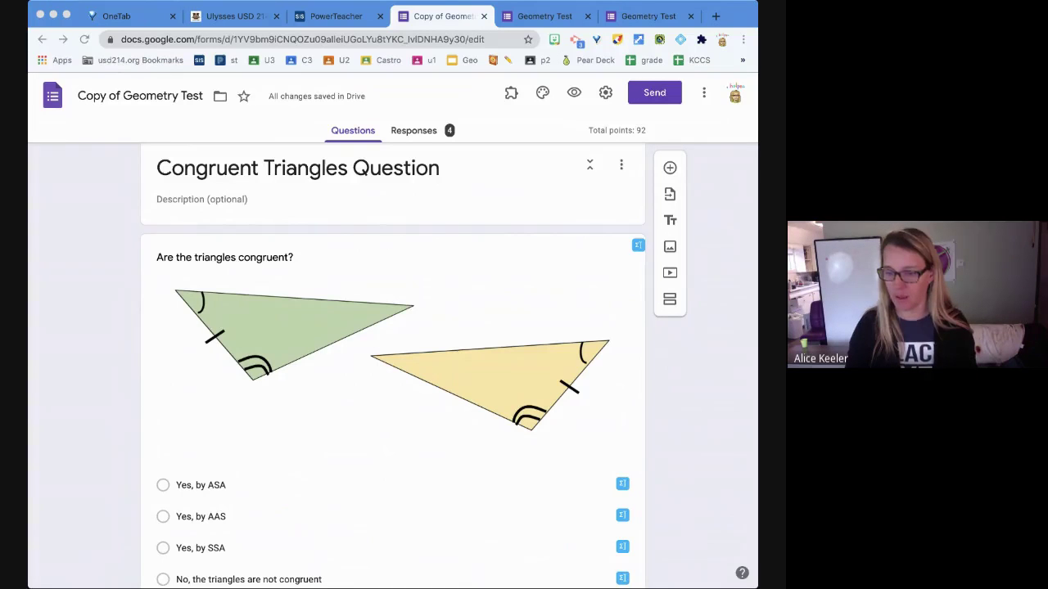